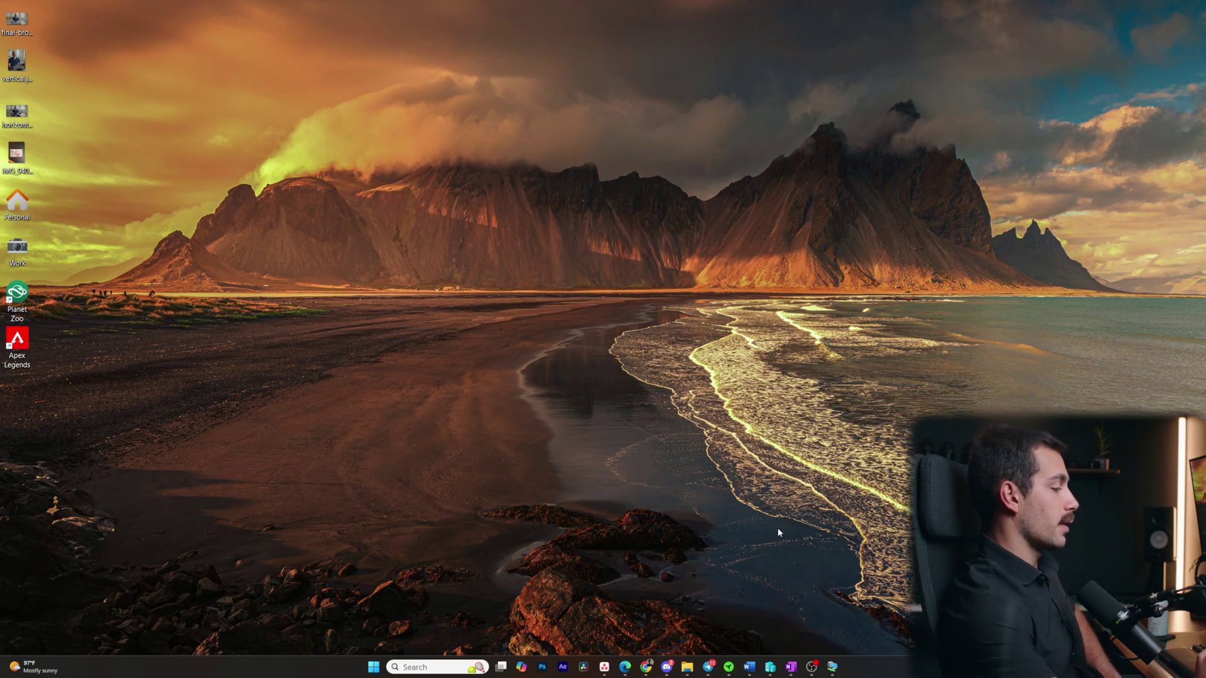
- Open the settings of the Indigo Server 2025 VM in Hyper-V Manager
mouse_move(834, 669)
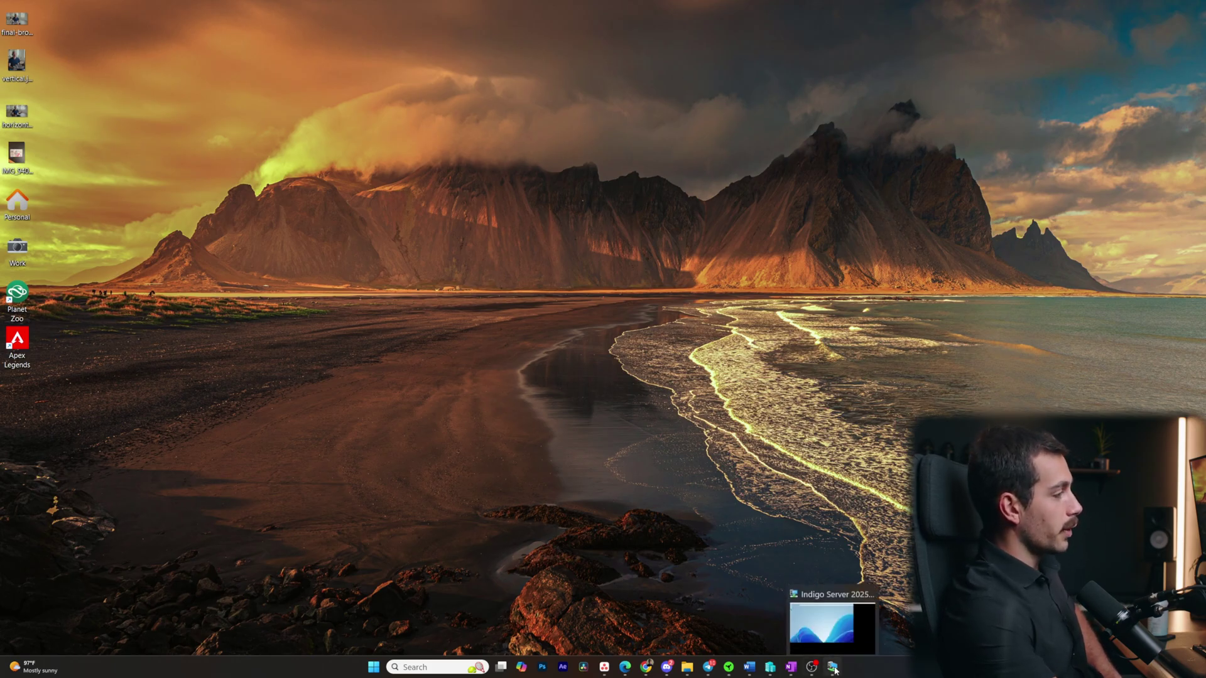
click(833, 667)
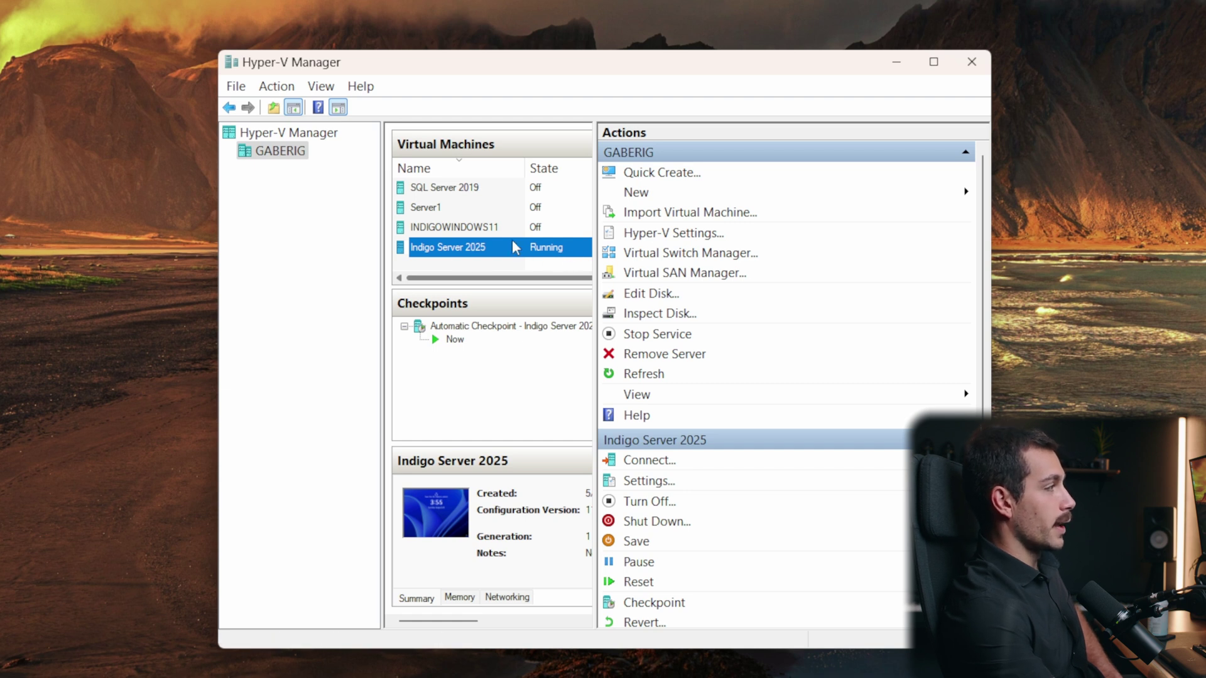
right_click(463, 248)
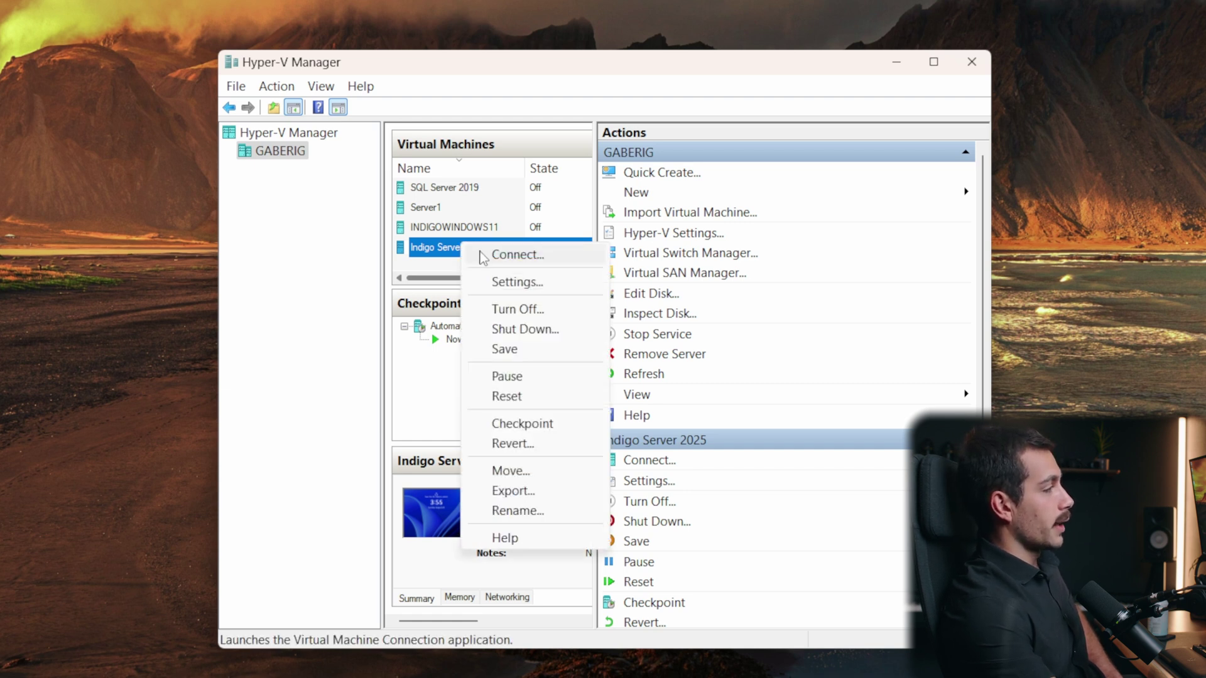
click(349, 296)
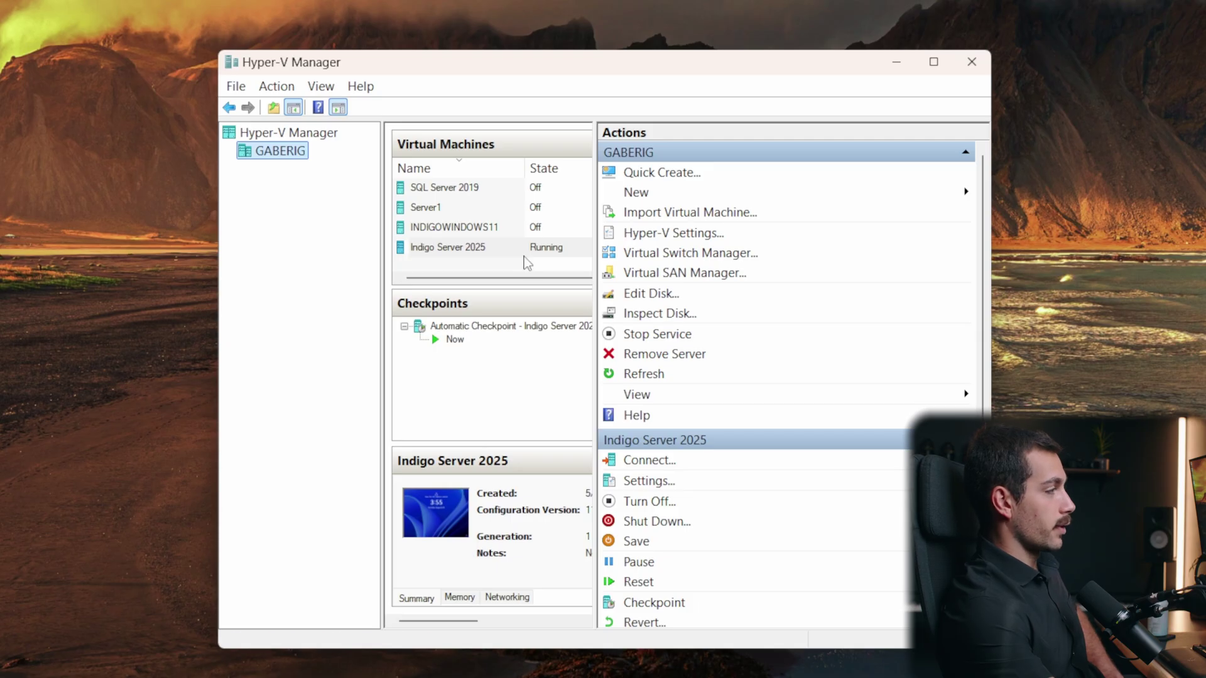
click(653, 480)
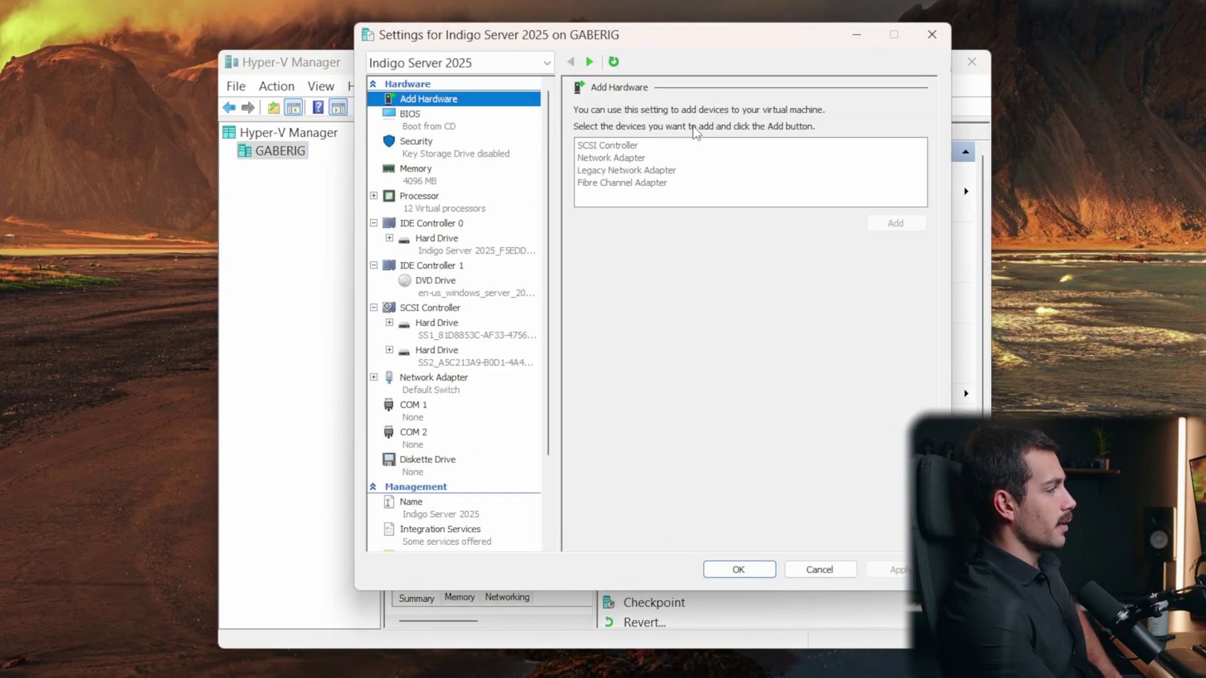
- Inspect the IDE and SCSI controllers, add a hard drive, then cancel creating a new virtual disk
click(452, 309)
click(468, 243)
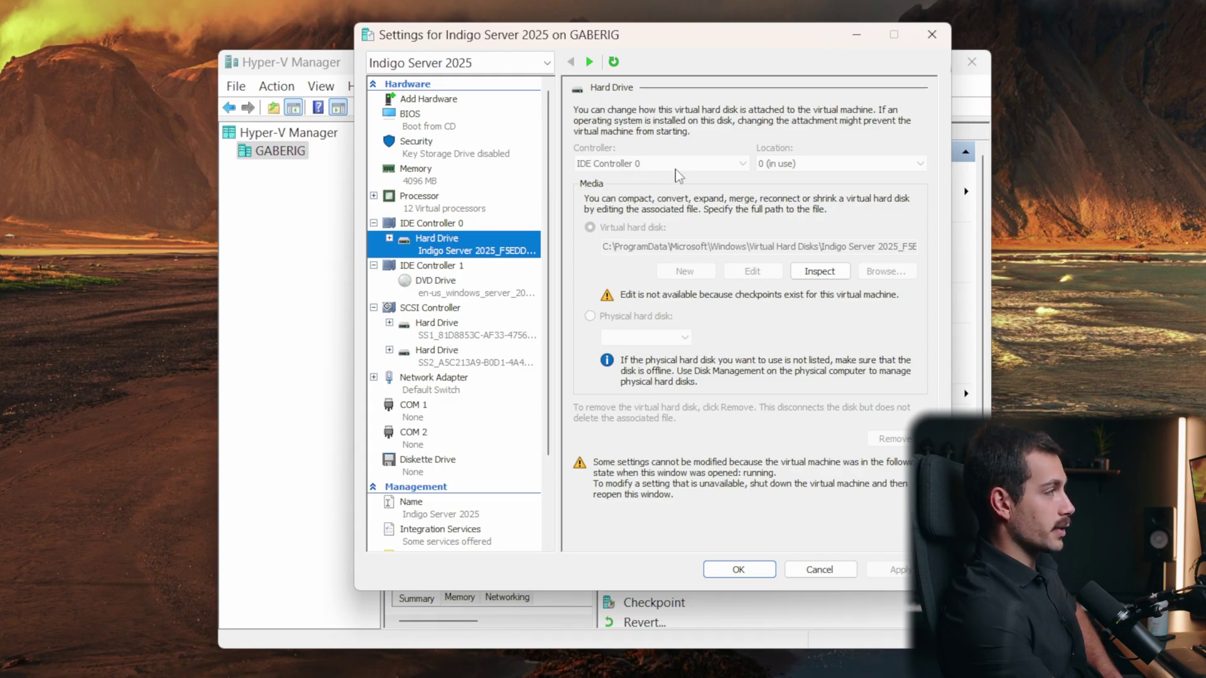
click(426, 311)
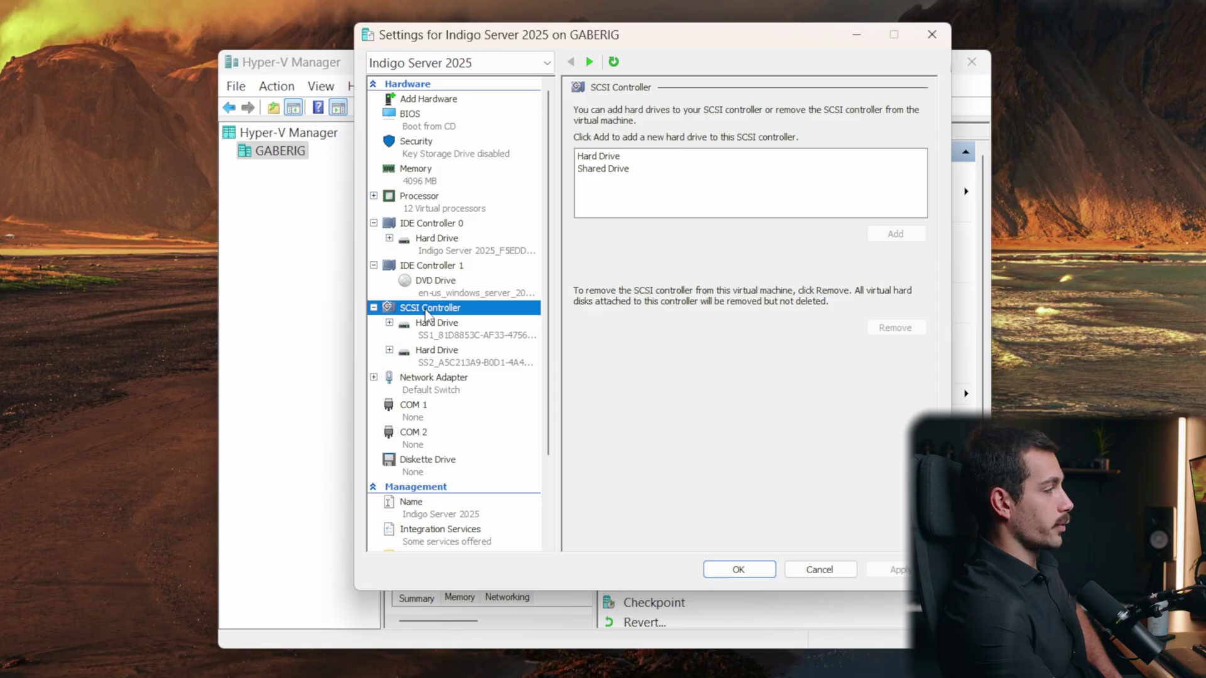
click(605, 157)
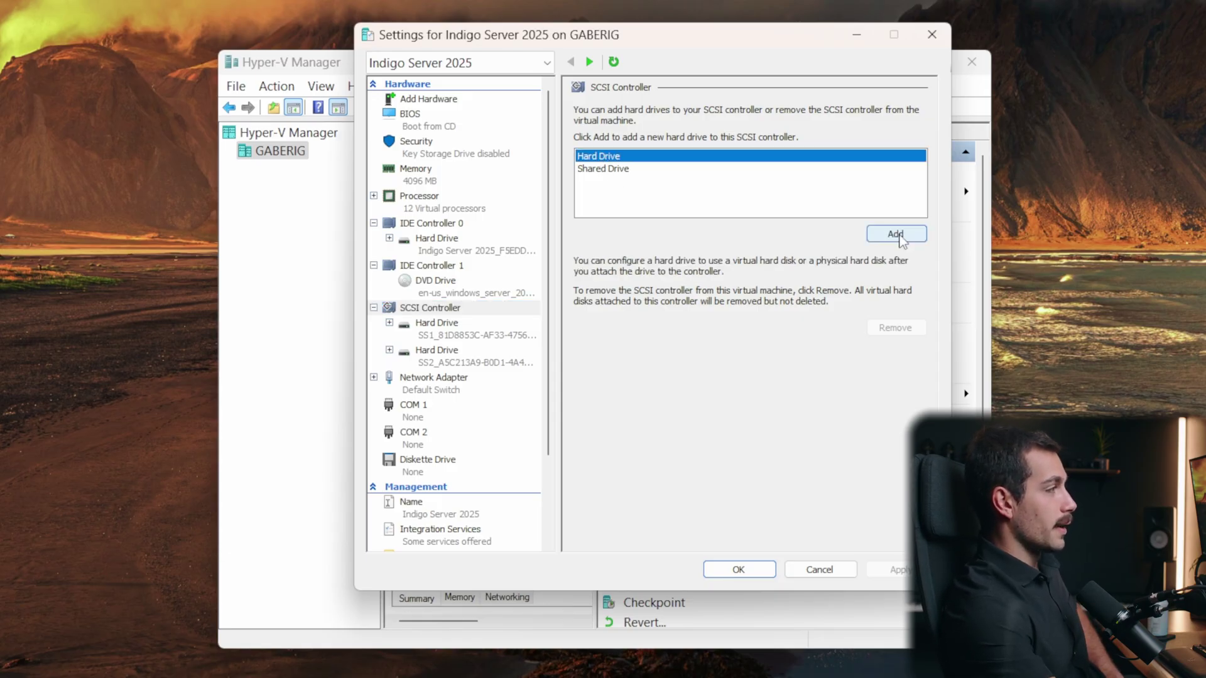
click(896, 234)
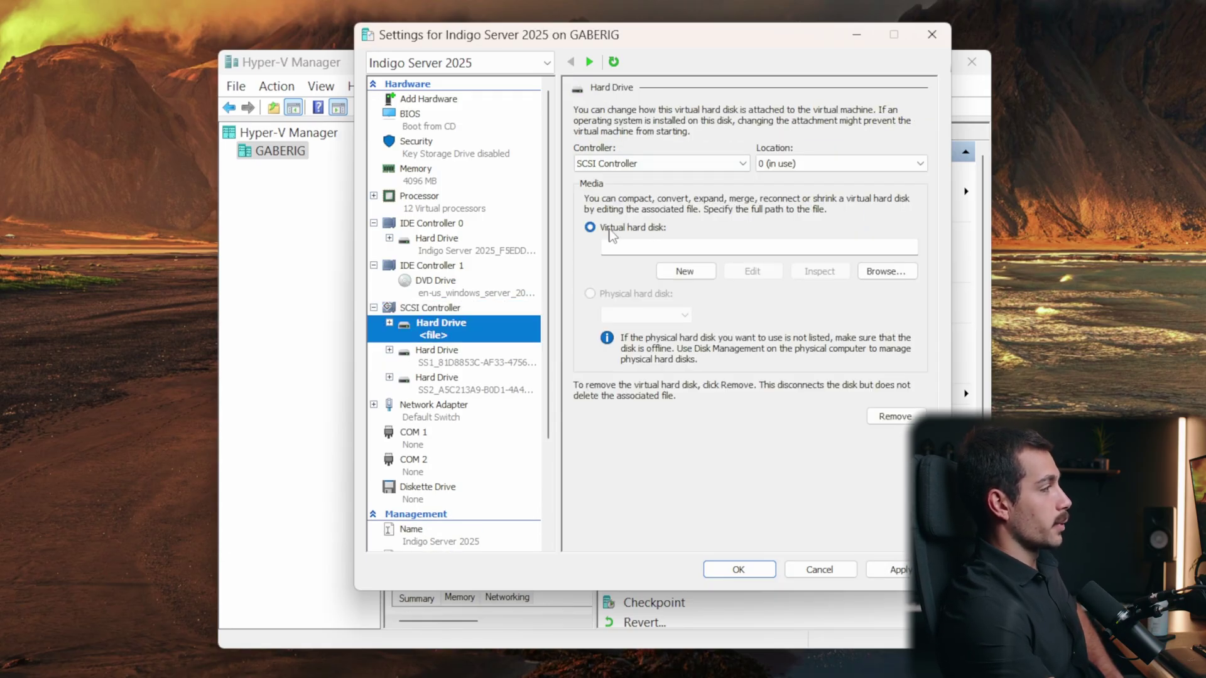
click(684, 271)
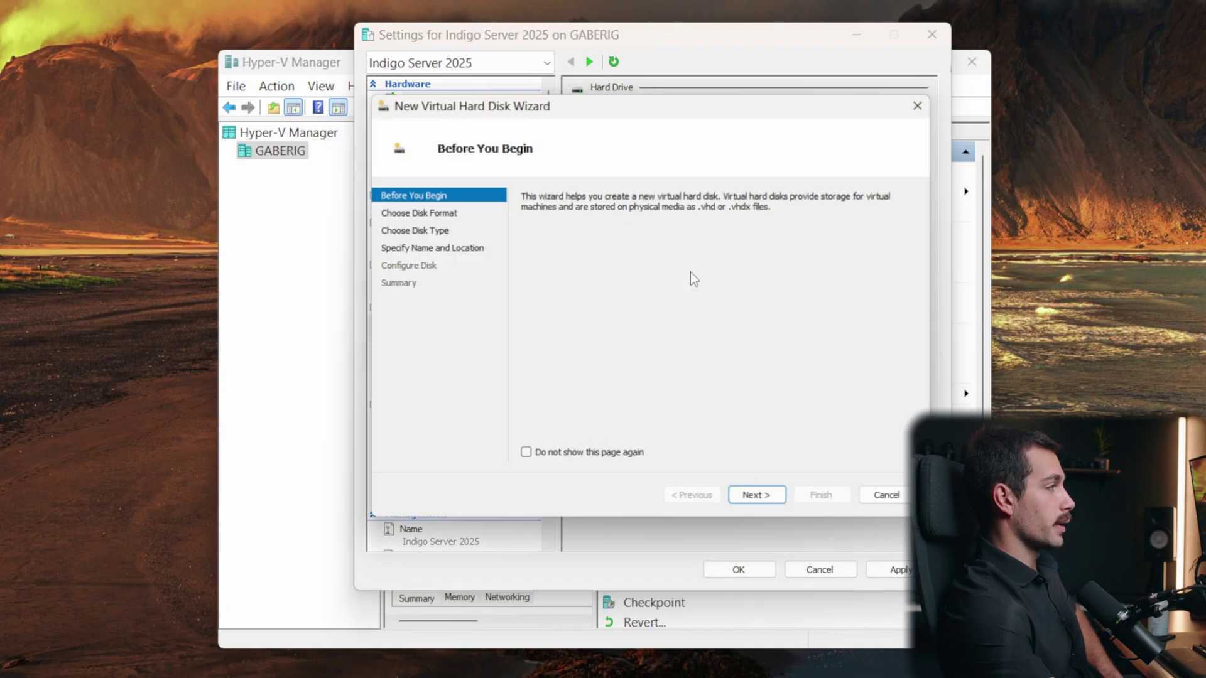
click(892, 505)
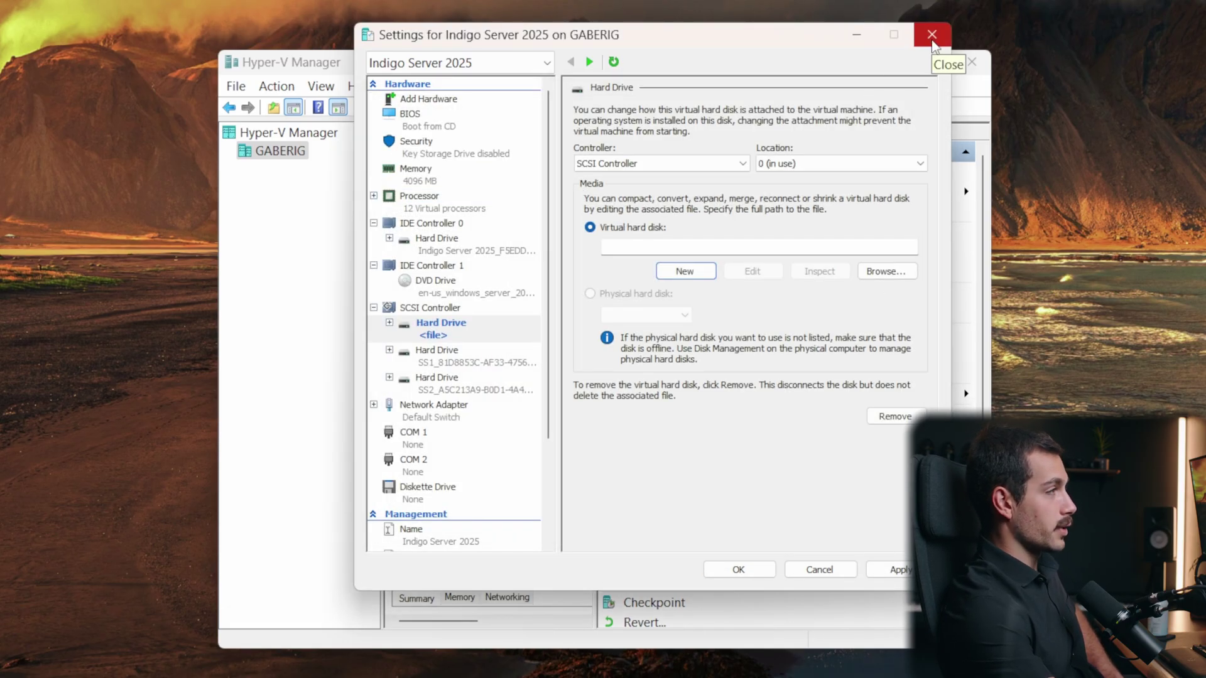
- Close the VM settings without applying changes and connect to Indigo Server 2025
click(932, 35)
drag(718, 65, 718, 37)
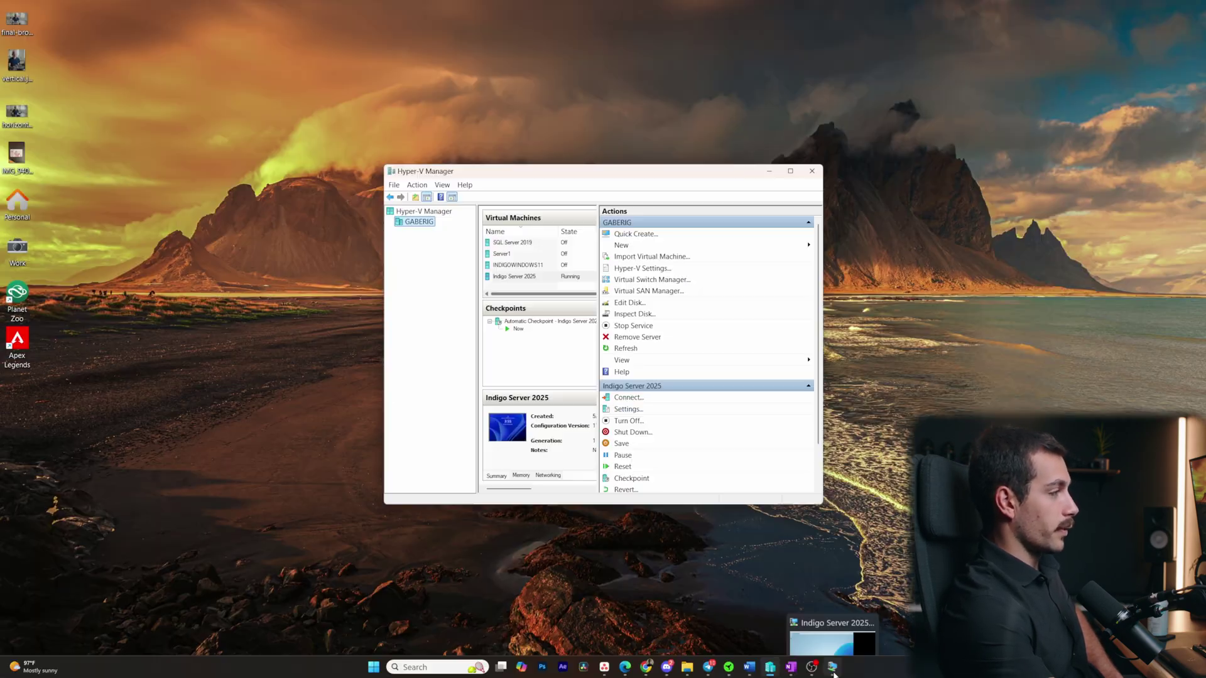
click(811, 646)
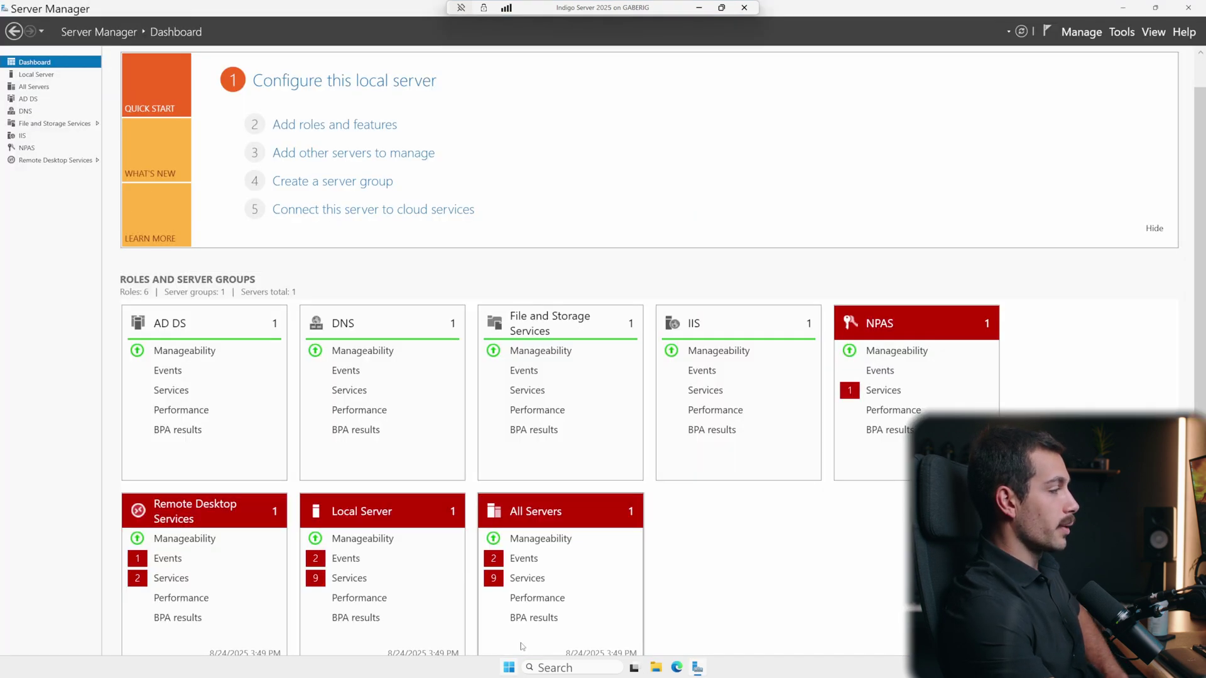
- Go to the Storage Pools page under File and Storage Services
click(509, 670)
click(822, 533)
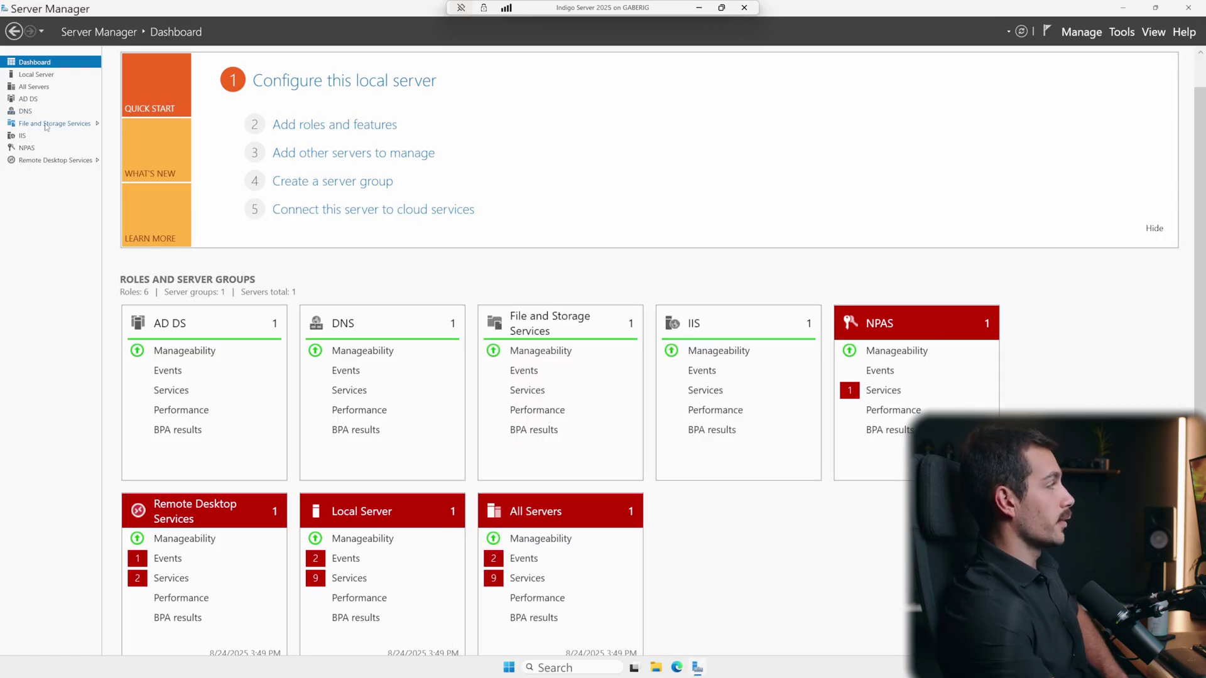
click(47, 125)
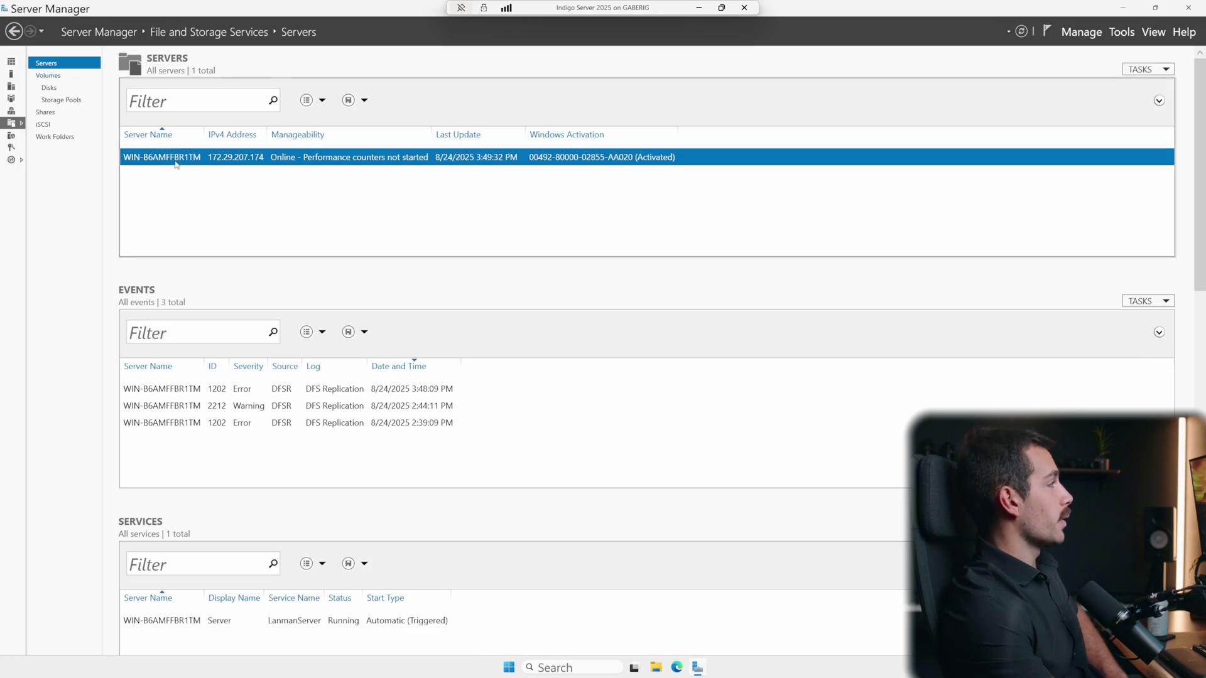
click(67, 102)
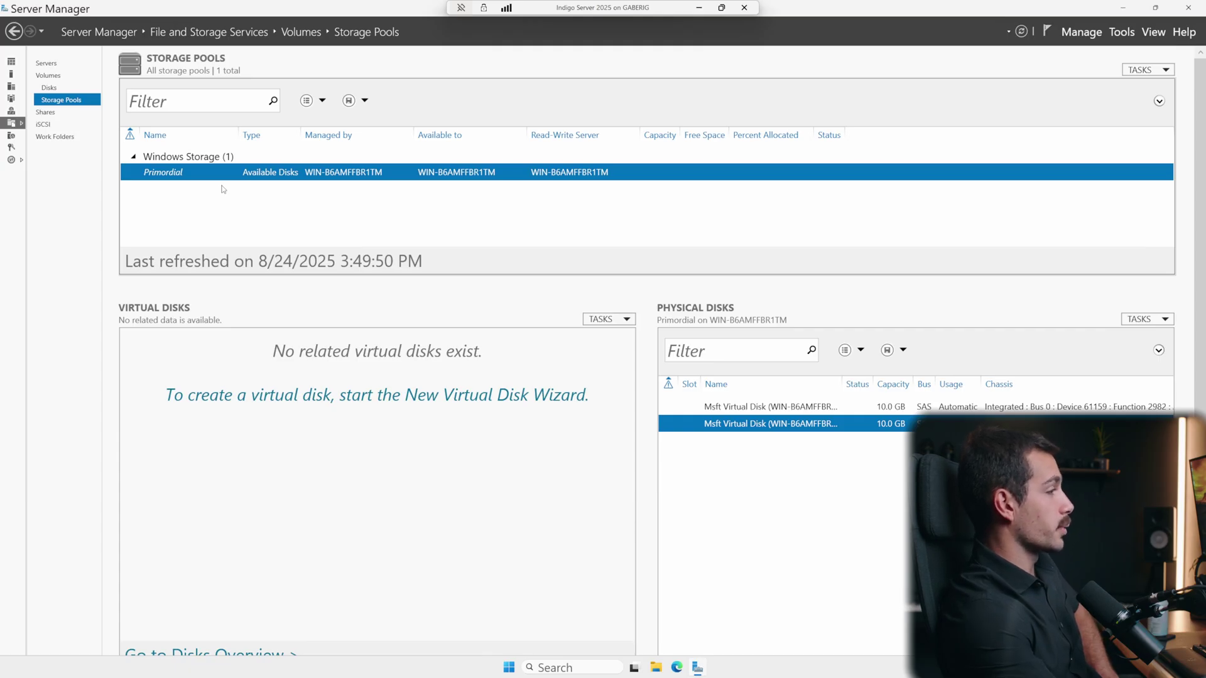
- Inspect the two 10.0 GB physical disks of the Primordial pool
click(819, 412)
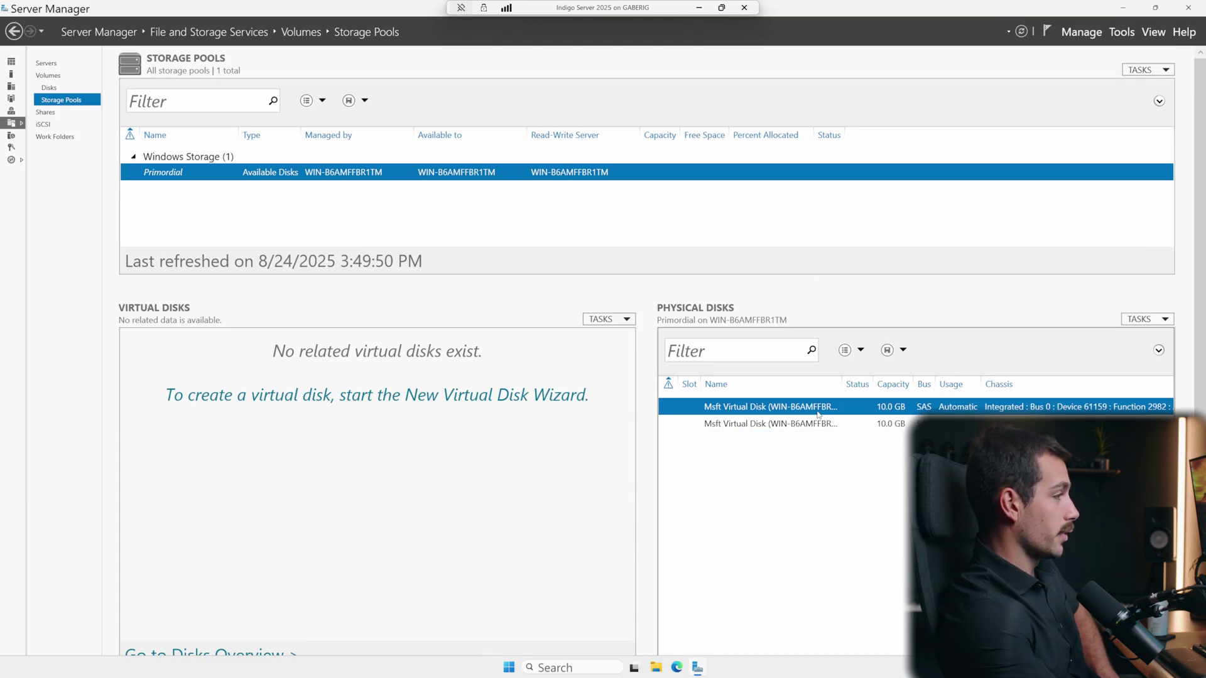
click(858, 426)
click(873, 409)
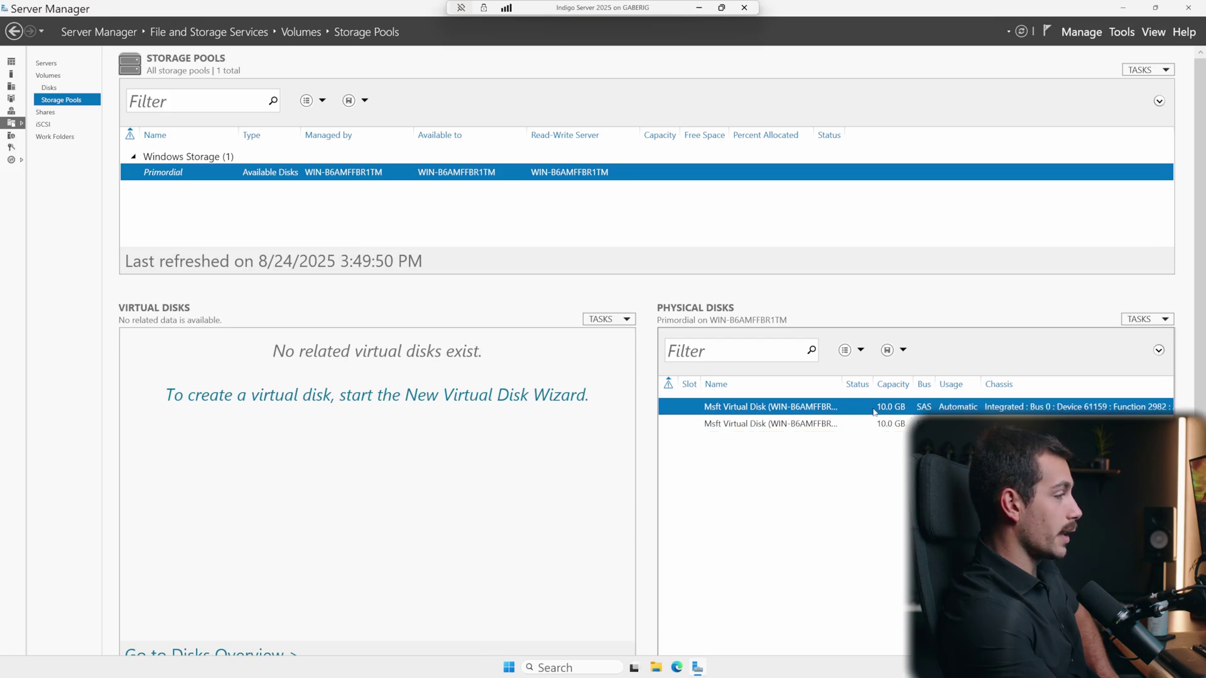
click(867, 422)
click(834, 411)
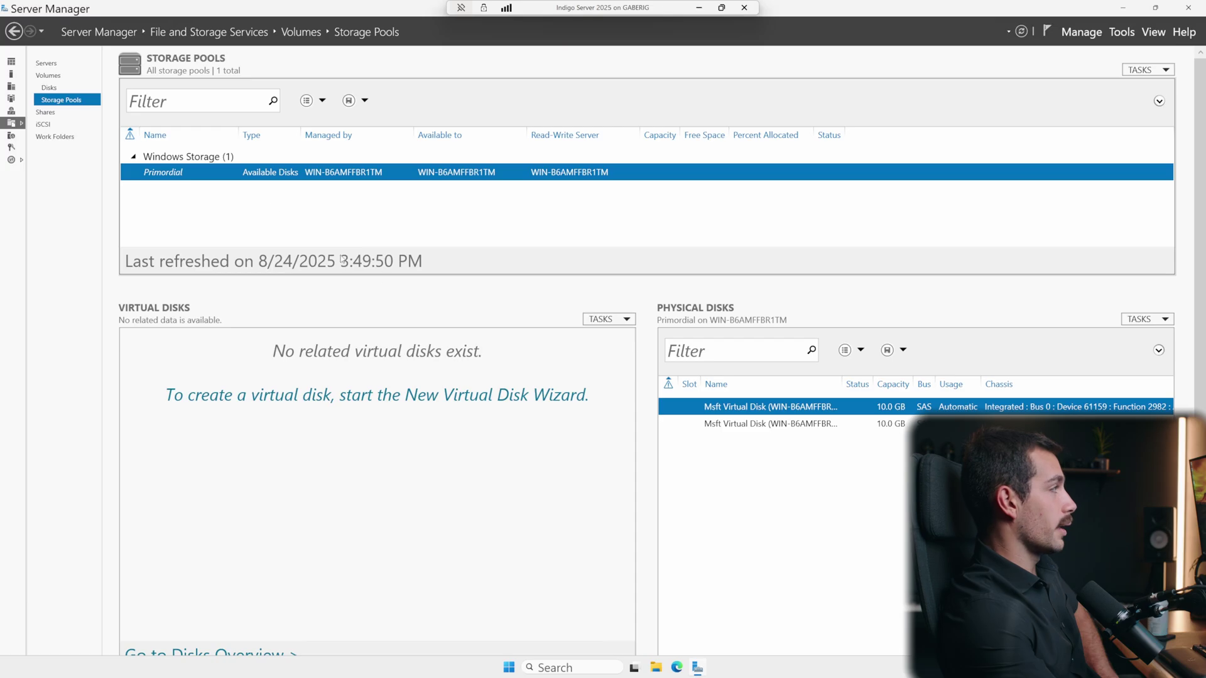
- Start a new storage pool from the Primordial pool and name it Lab_Pool
right_click(221, 180)
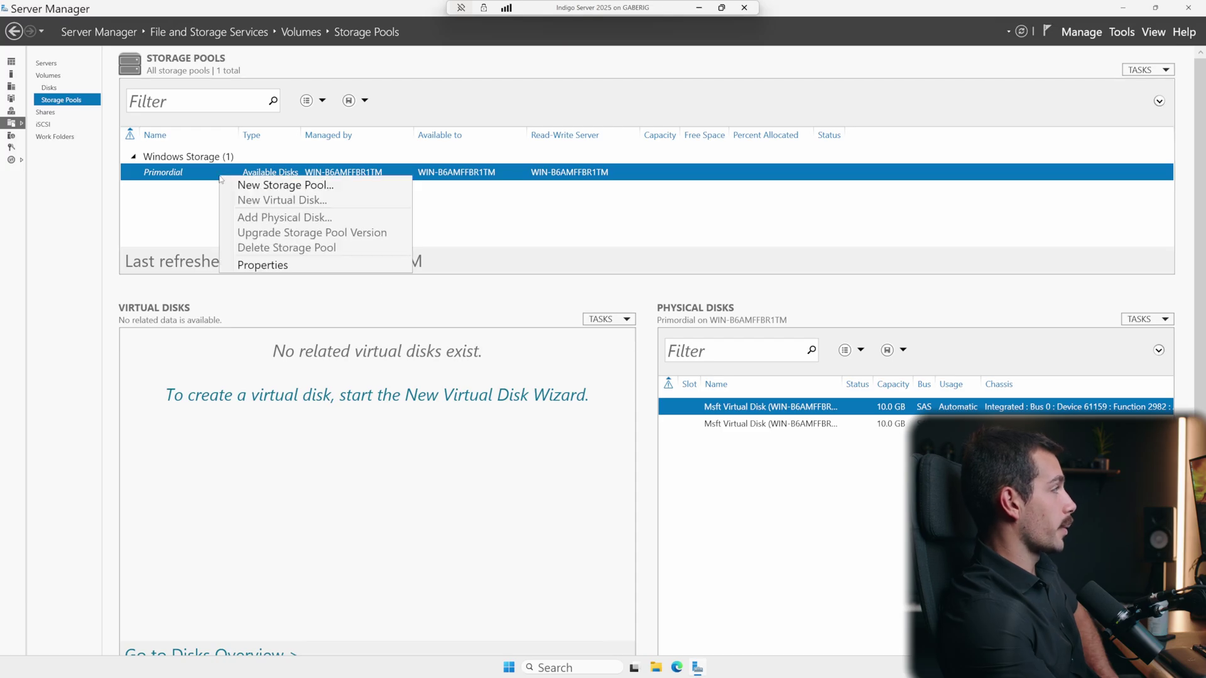
click(297, 187)
drag(135, 39, 541, 217)
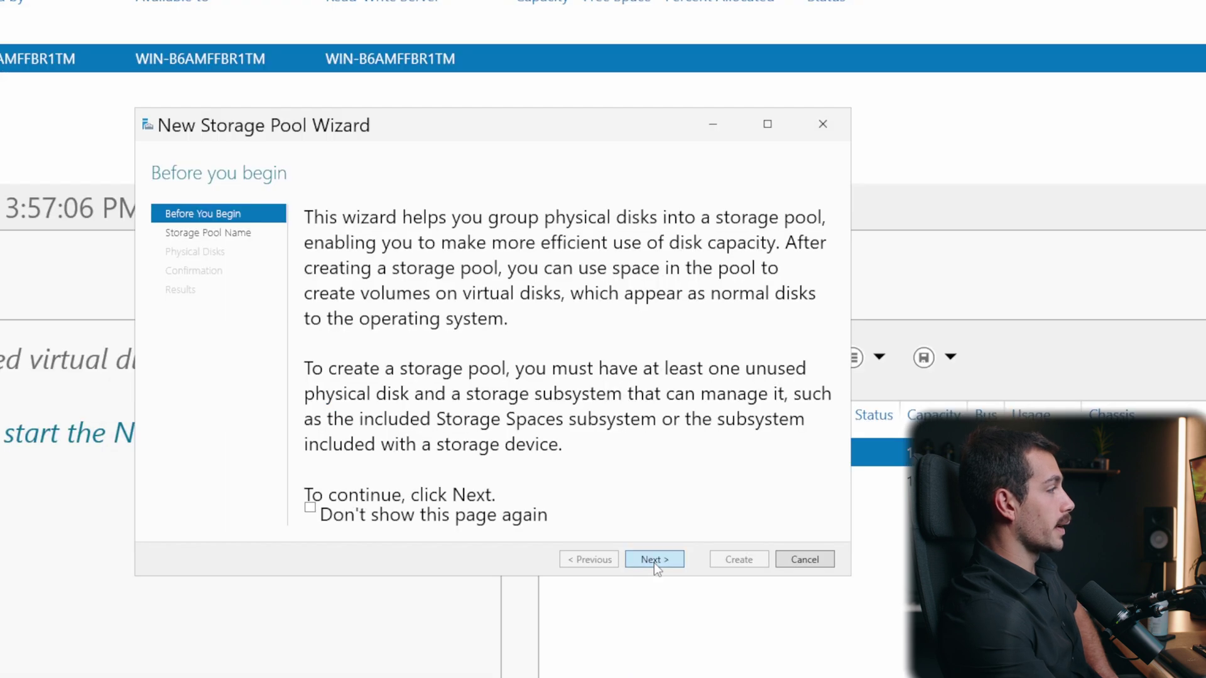
click(654, 561)
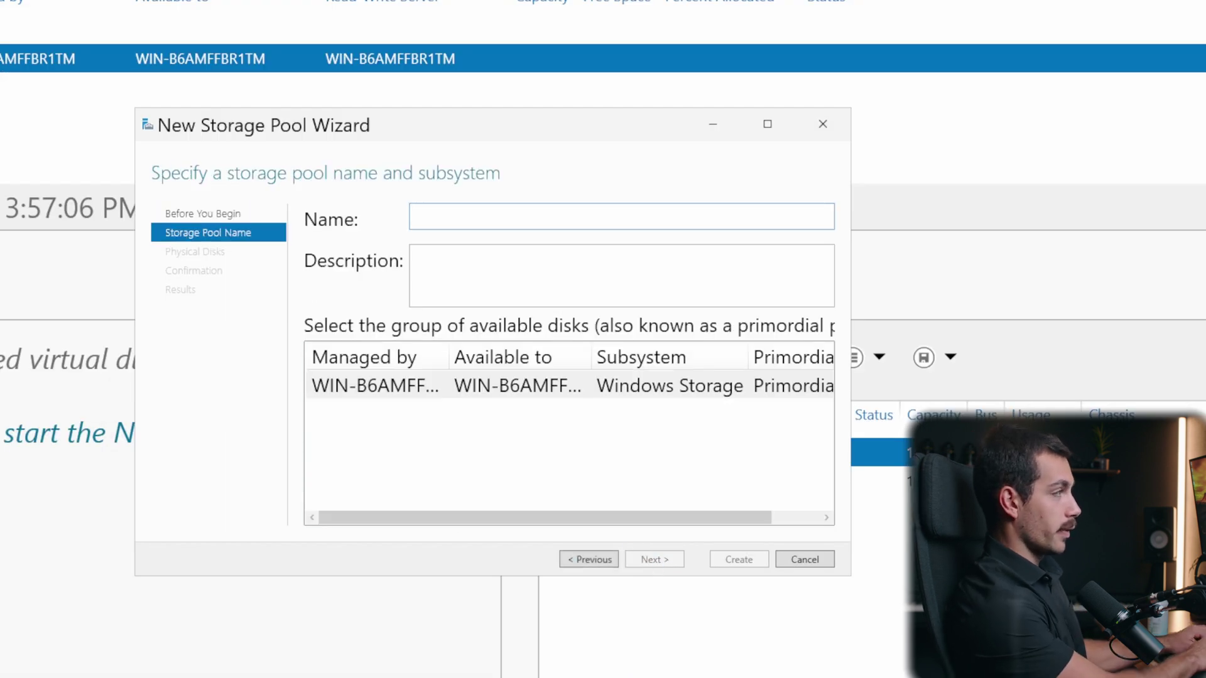
text(Lab_)
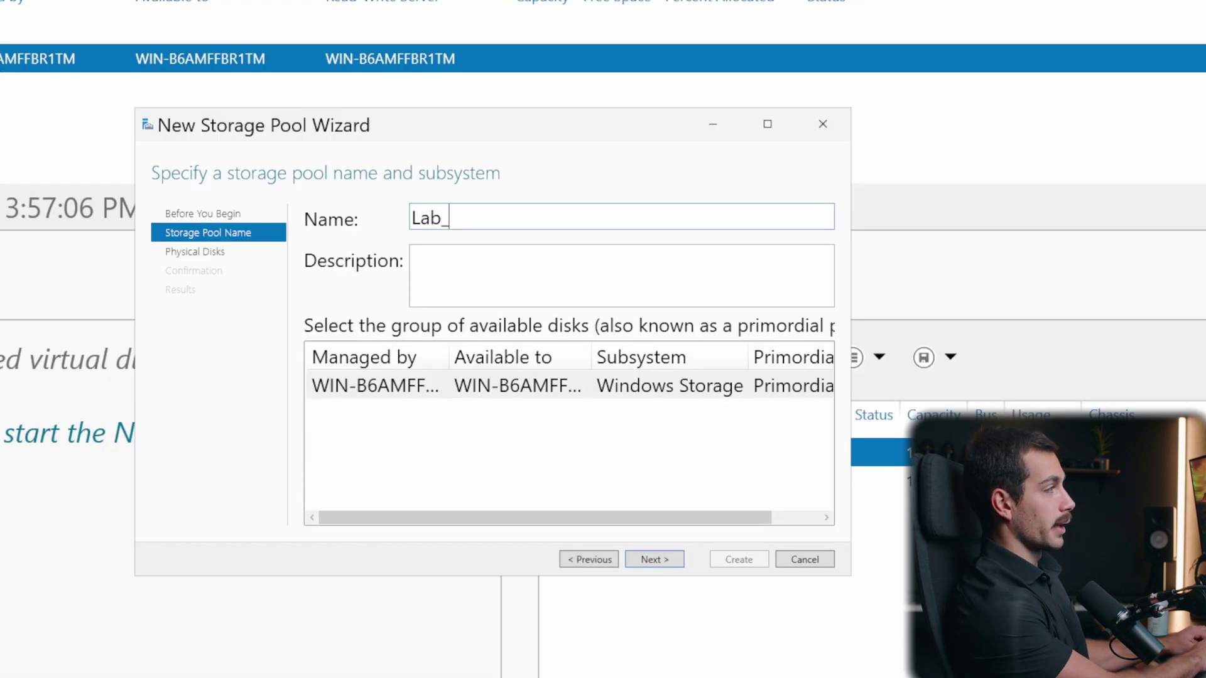
text(Pool)
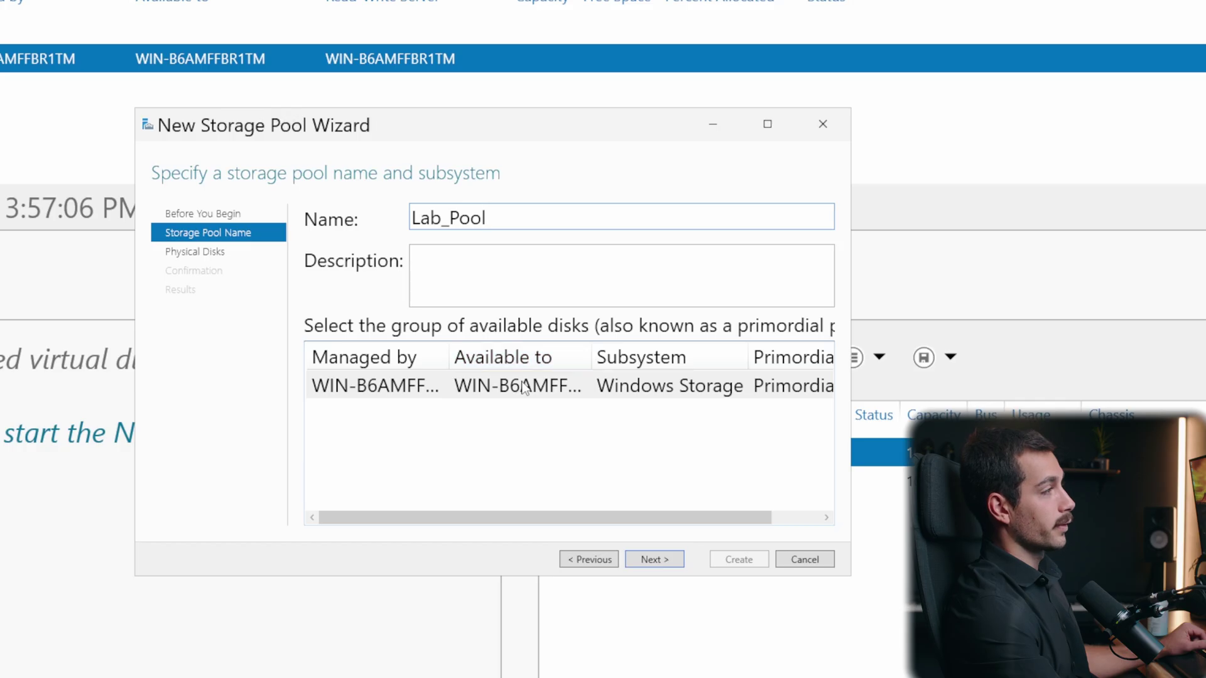
click(770, 621)
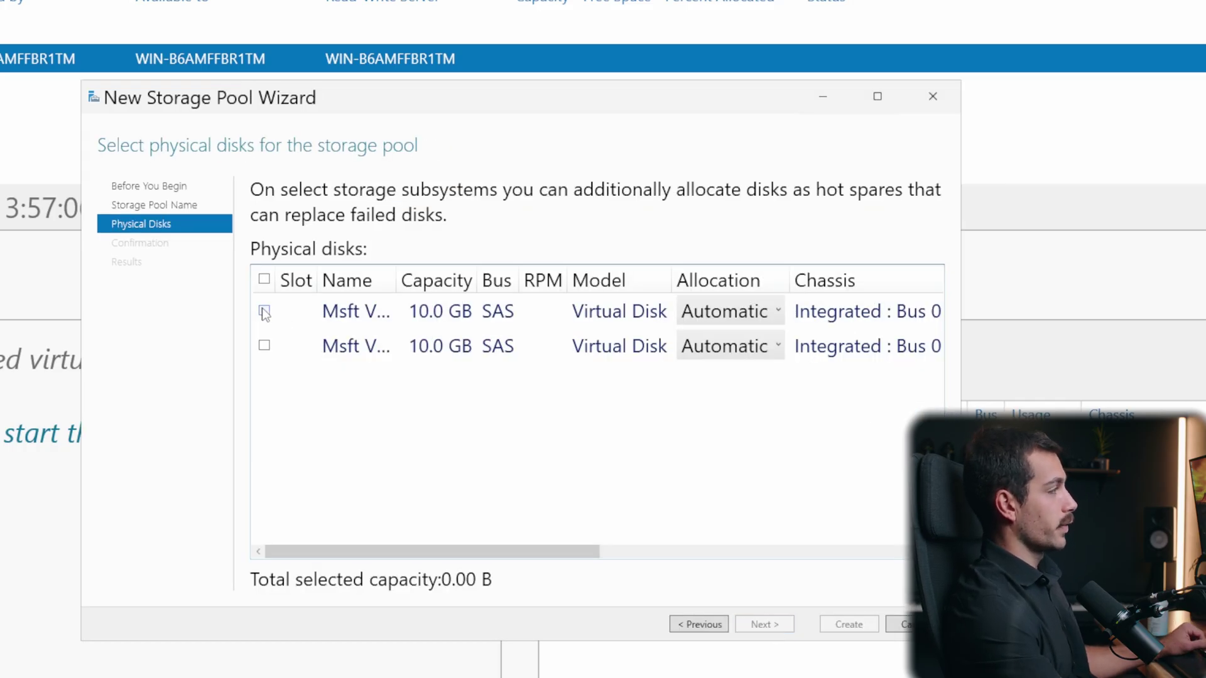
- Add both 10.0 GB disks to Lab_Pool, create the pool, and close the wizard
click(264, 311)
click(264, 345)
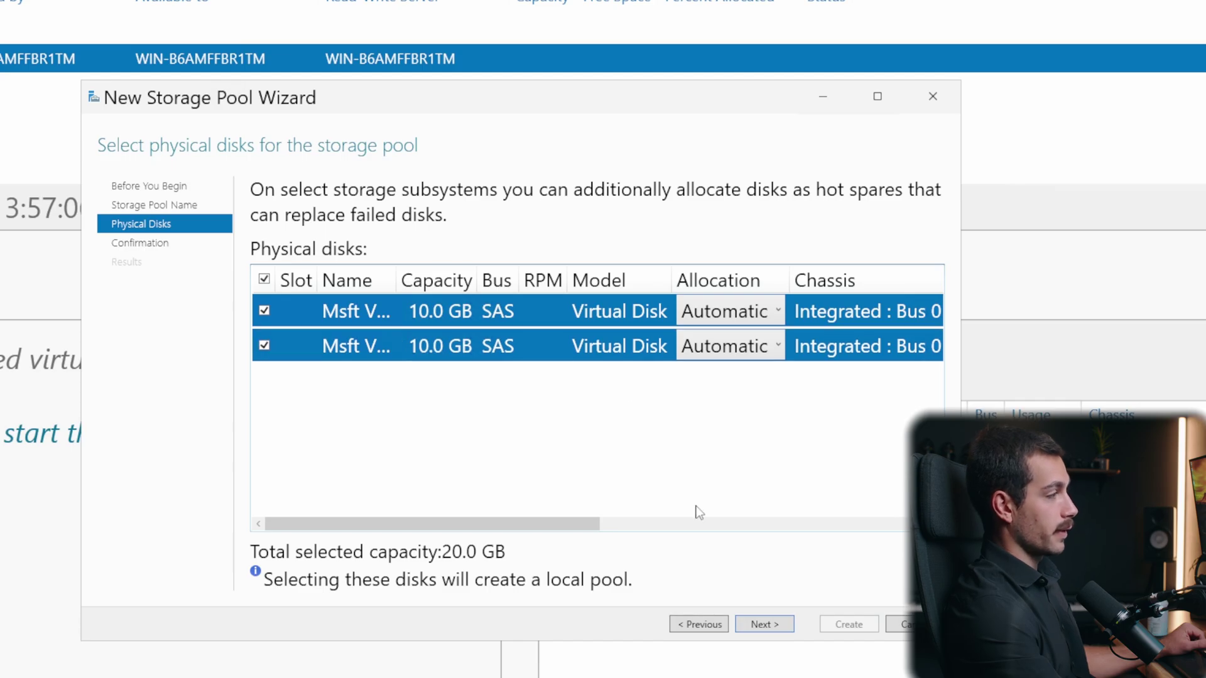
click(772, 625)
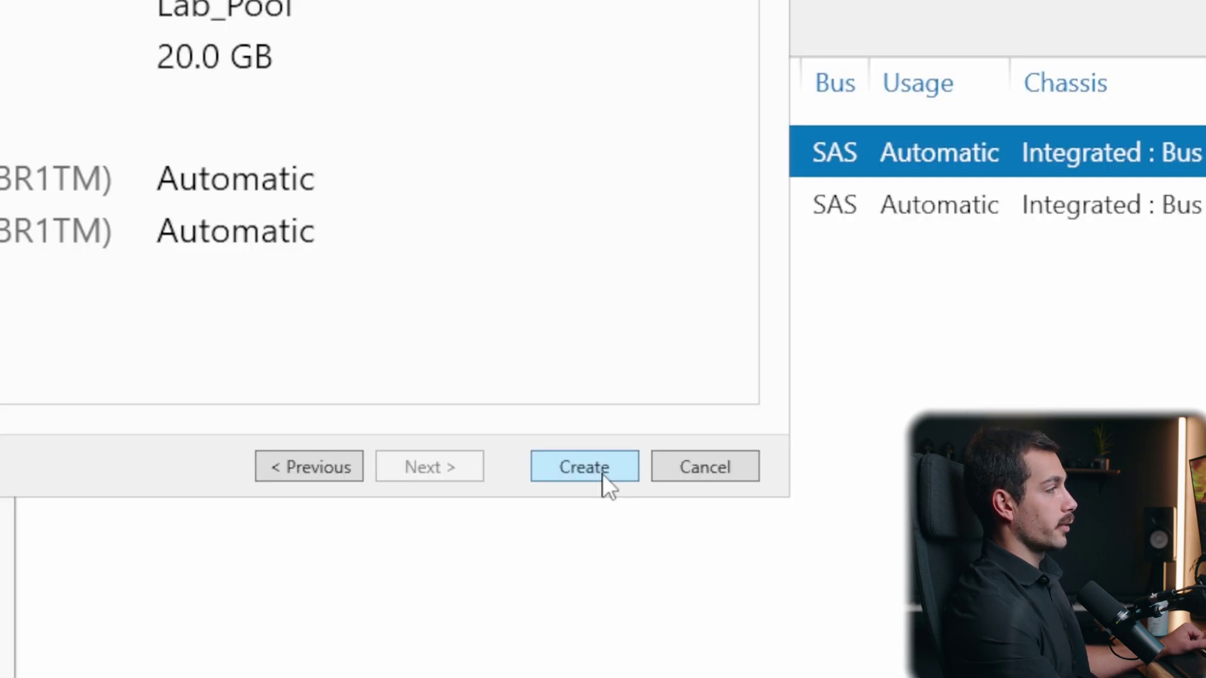
click(602, 474)
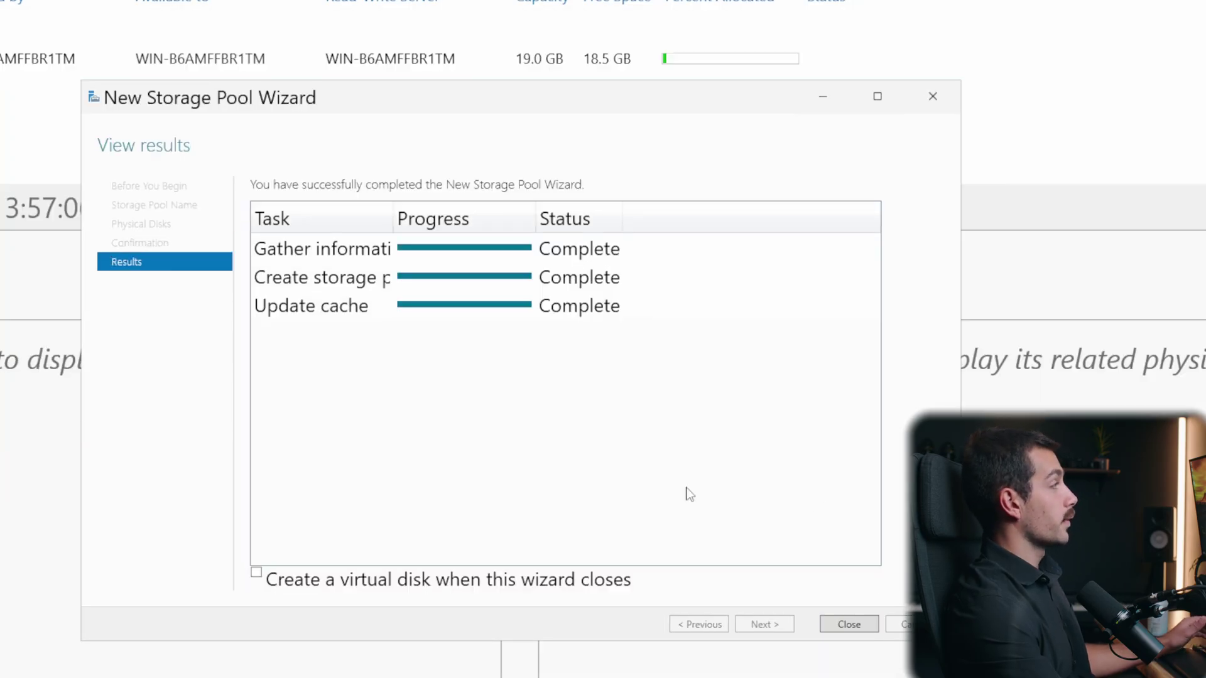
click(858, 625)
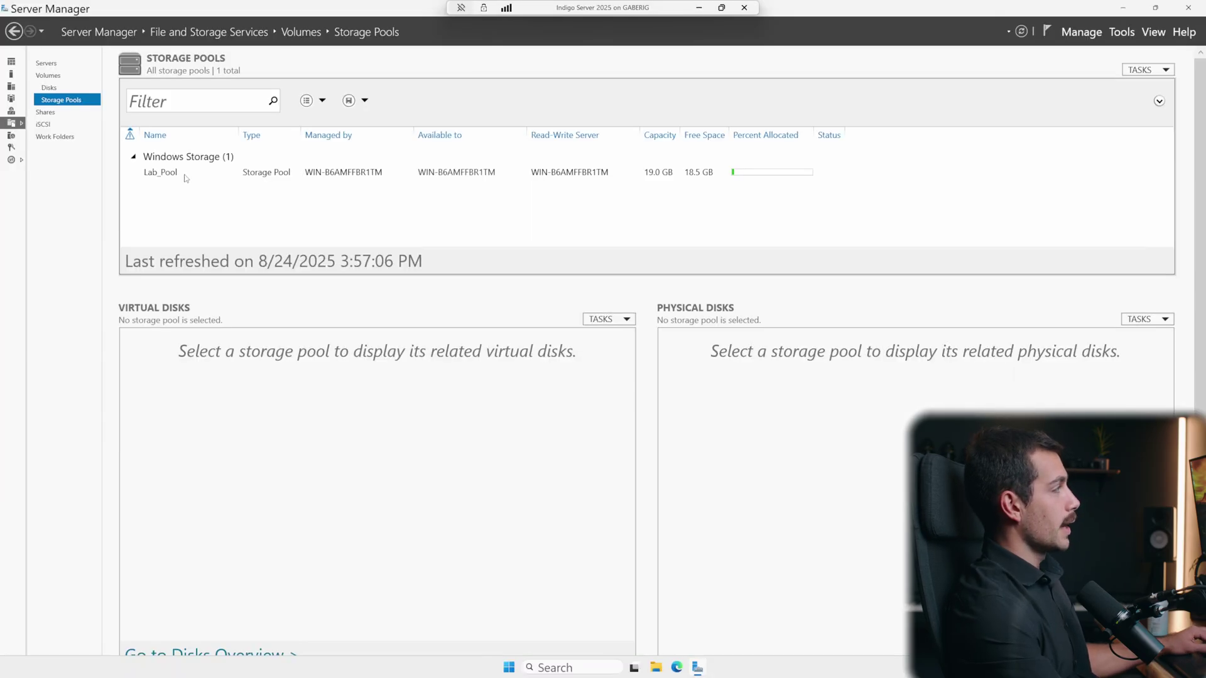
- Launch the New Virtual Disk wizard for Lab_Pool and confirm the pool selection
right_click(179, 174)
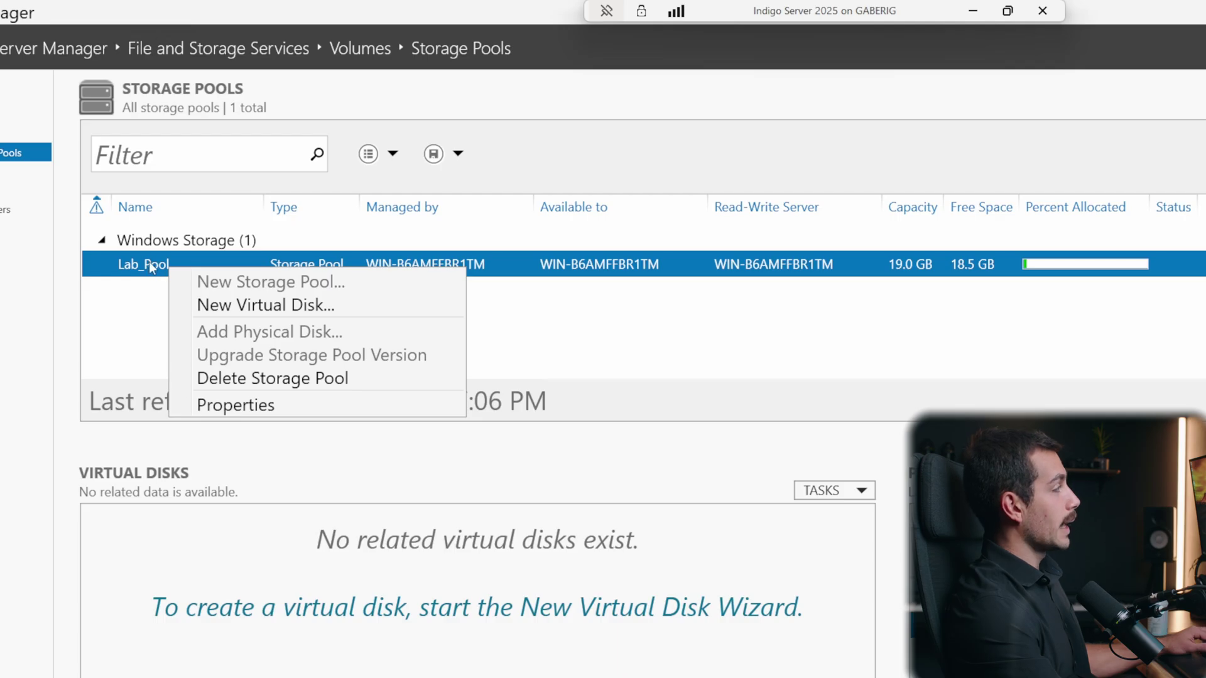
click(269, 307)
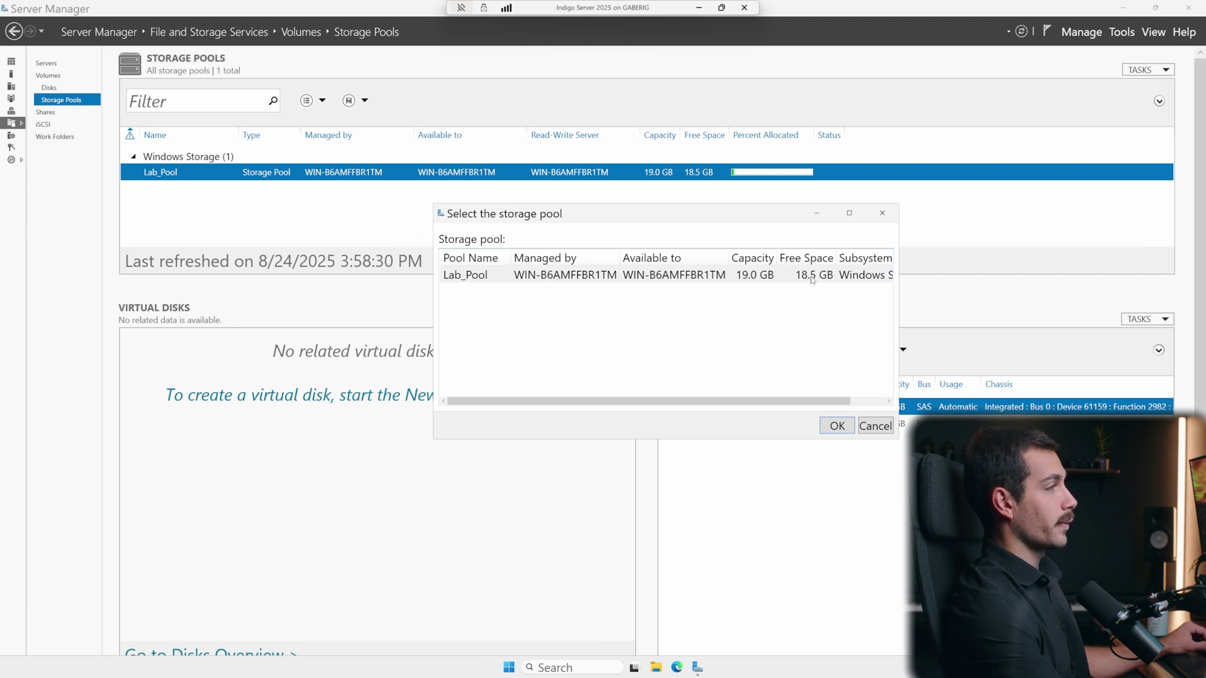
click(838, 426)
drag(171, 103, 556, 227)
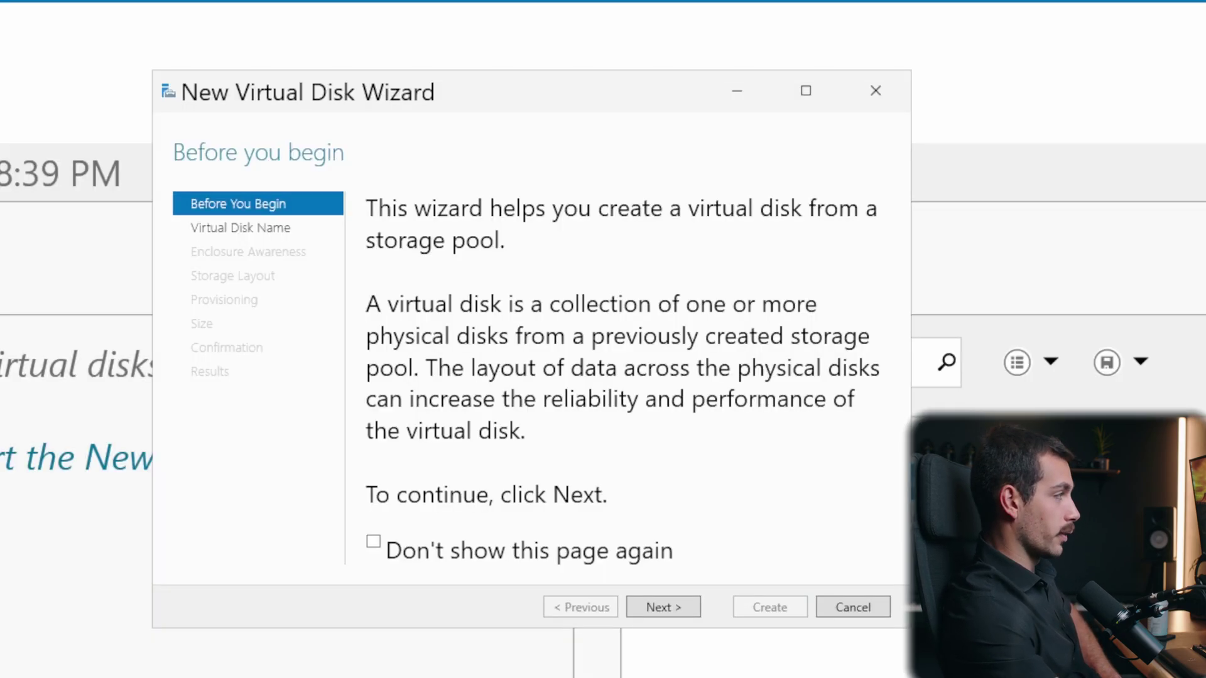
- Name the new virtual disk Lab_VDisk
click(676, 465)
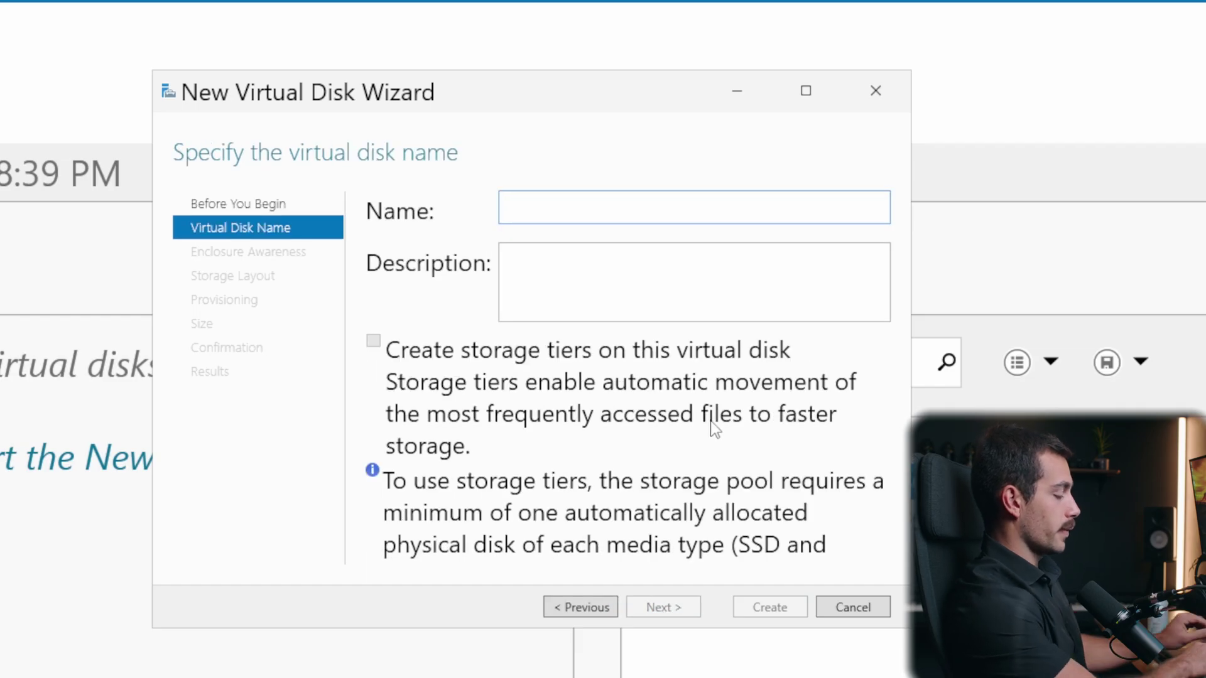
text(L)
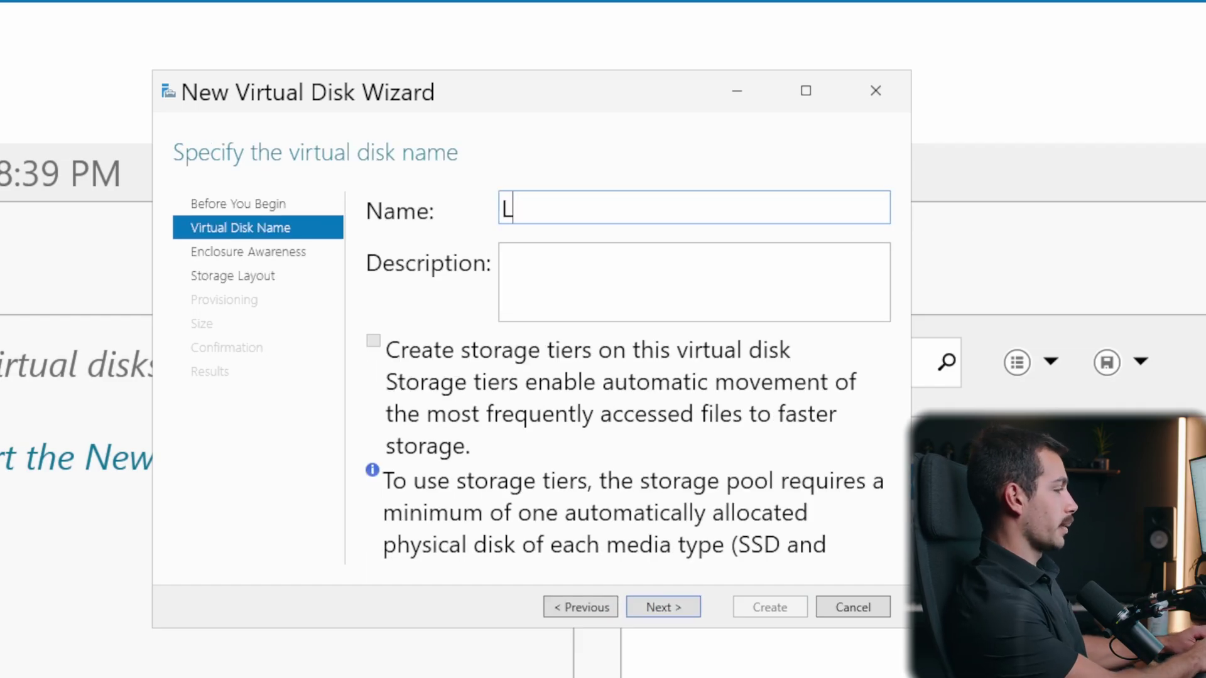
text(ab_VDisk)
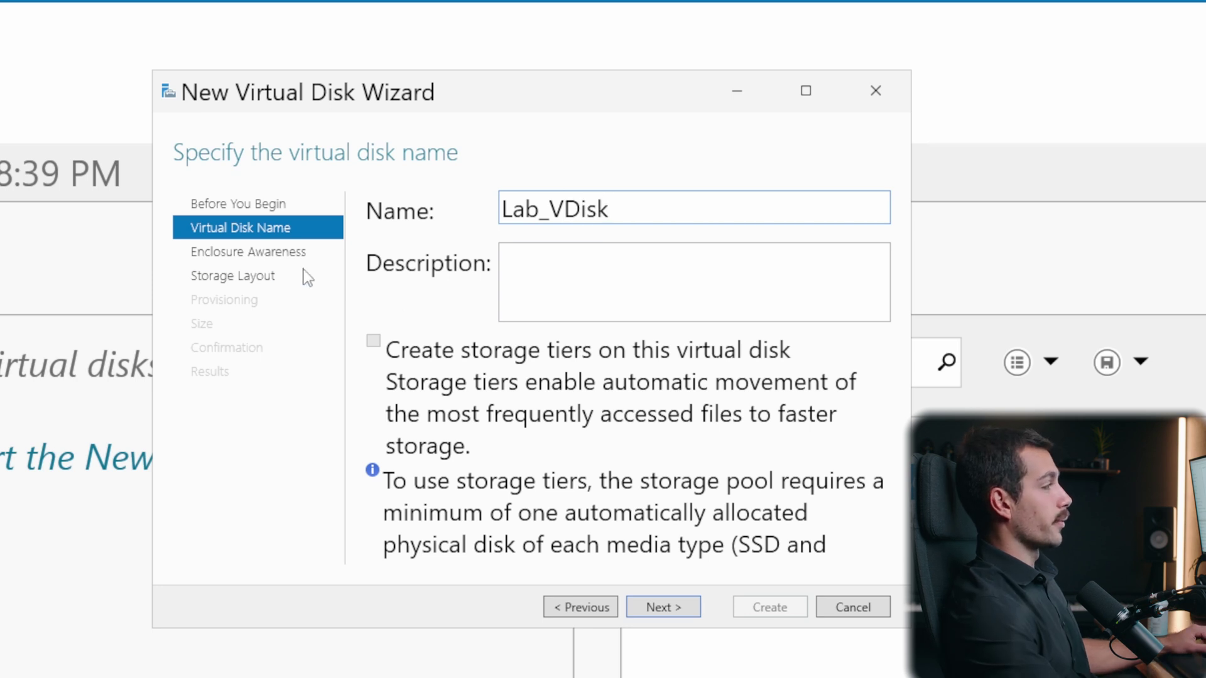
click(673, 605)
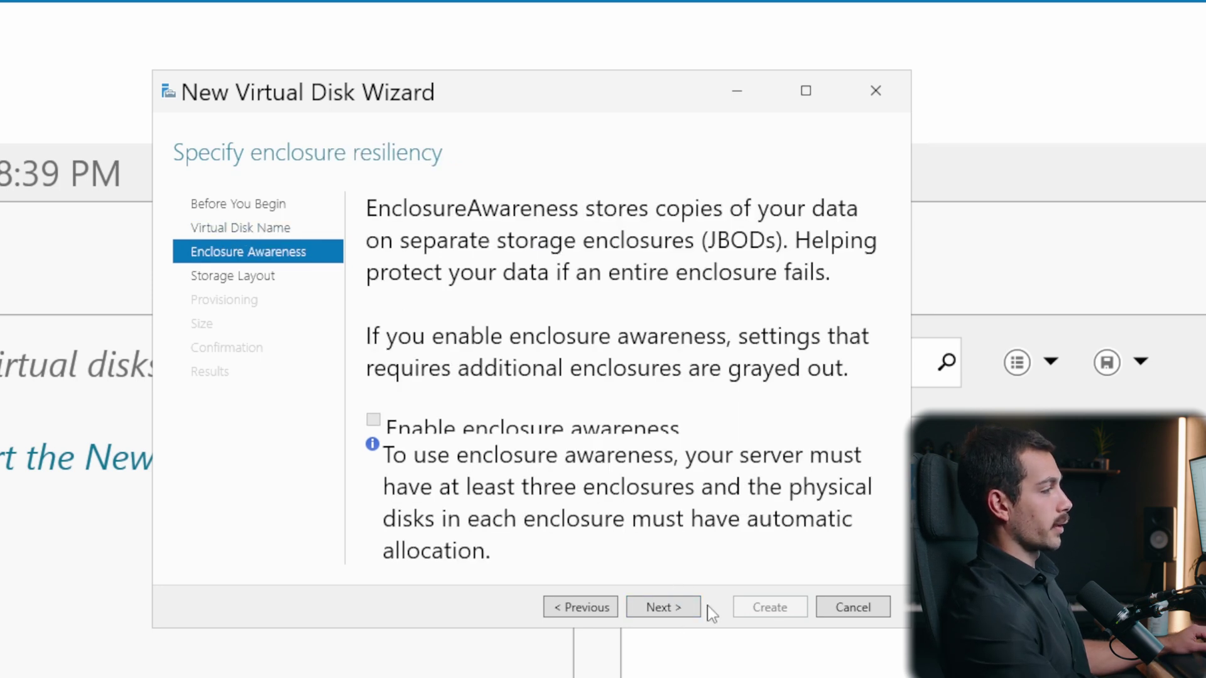
- Skip enclosure awareness, compare Simple and Parity, and choose the Mirror layout
click(657, 608)
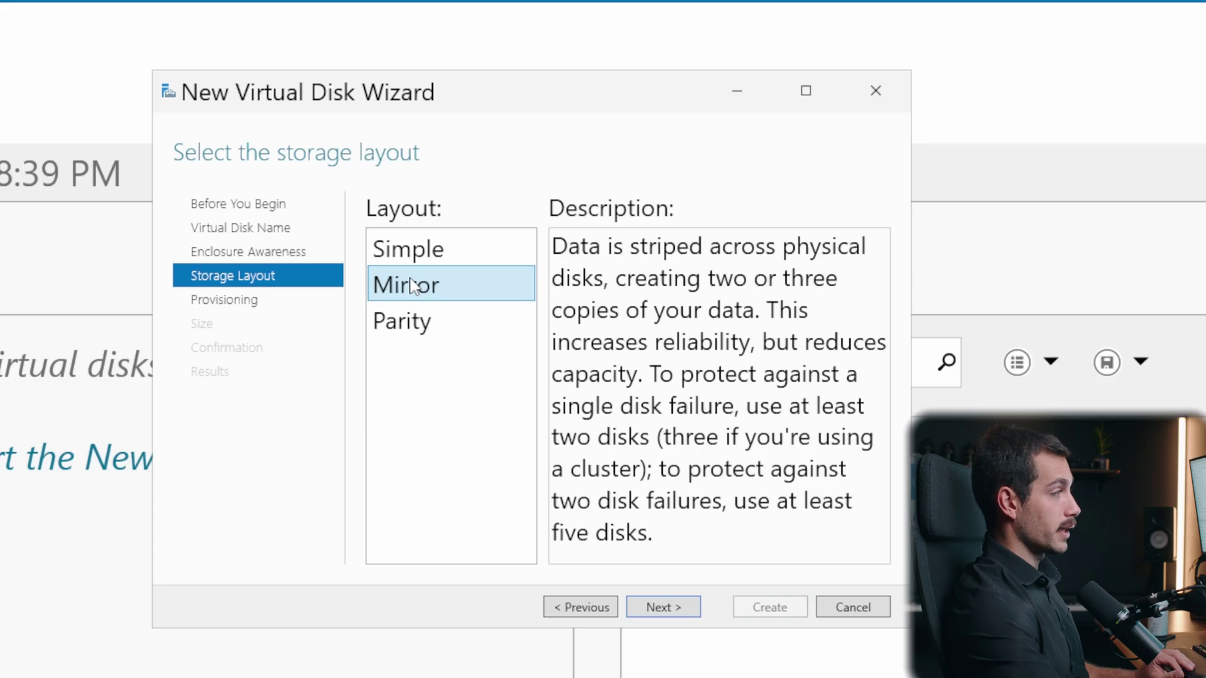
click(513, 251)
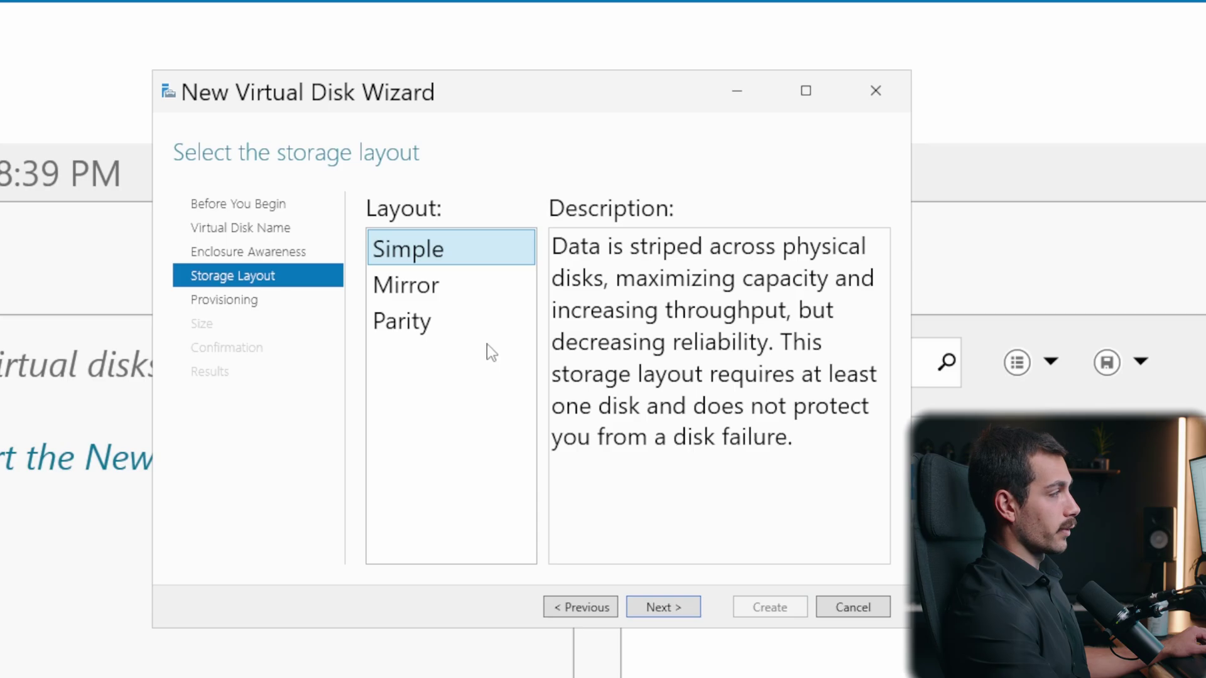
click(426, 327)
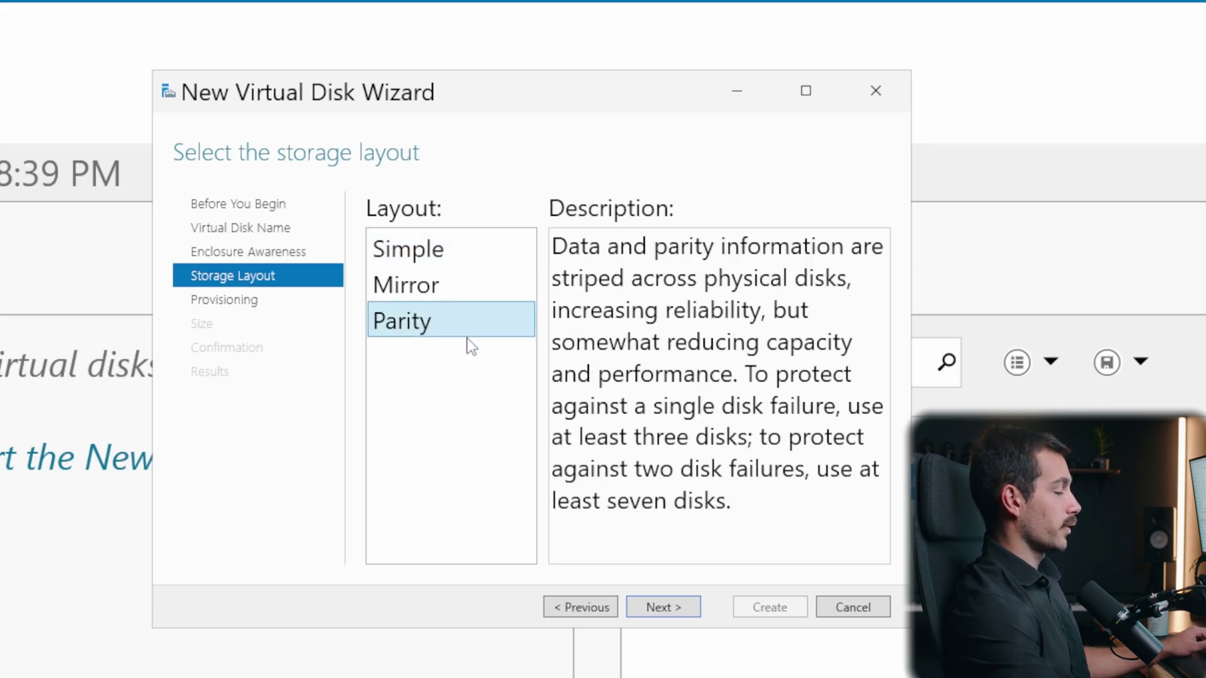
click(455, 299)
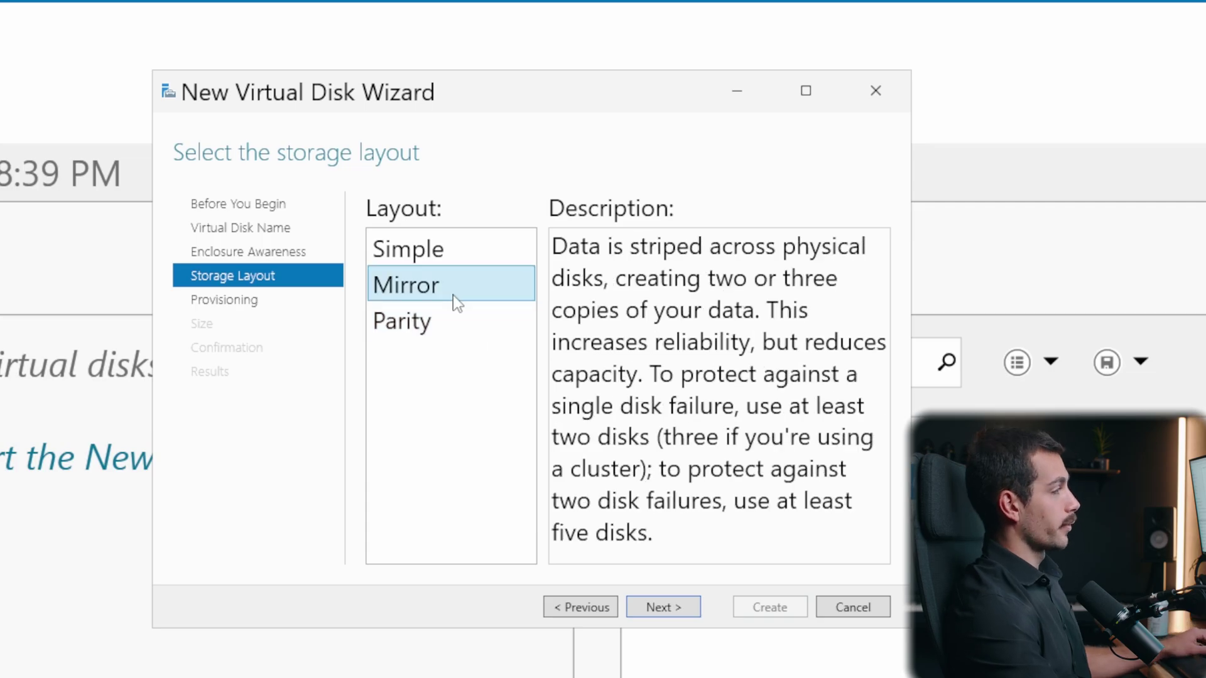
- Choose thin provisioning for Lab_VDisk
click(660, 608)
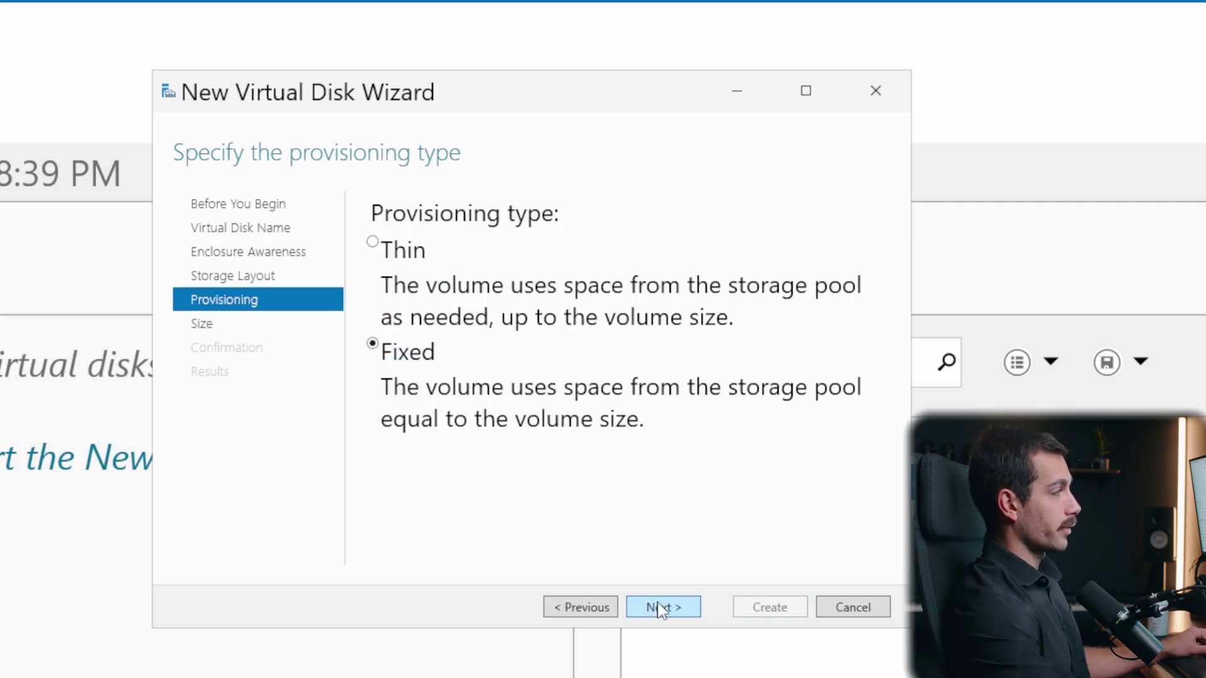
click(411, 254)
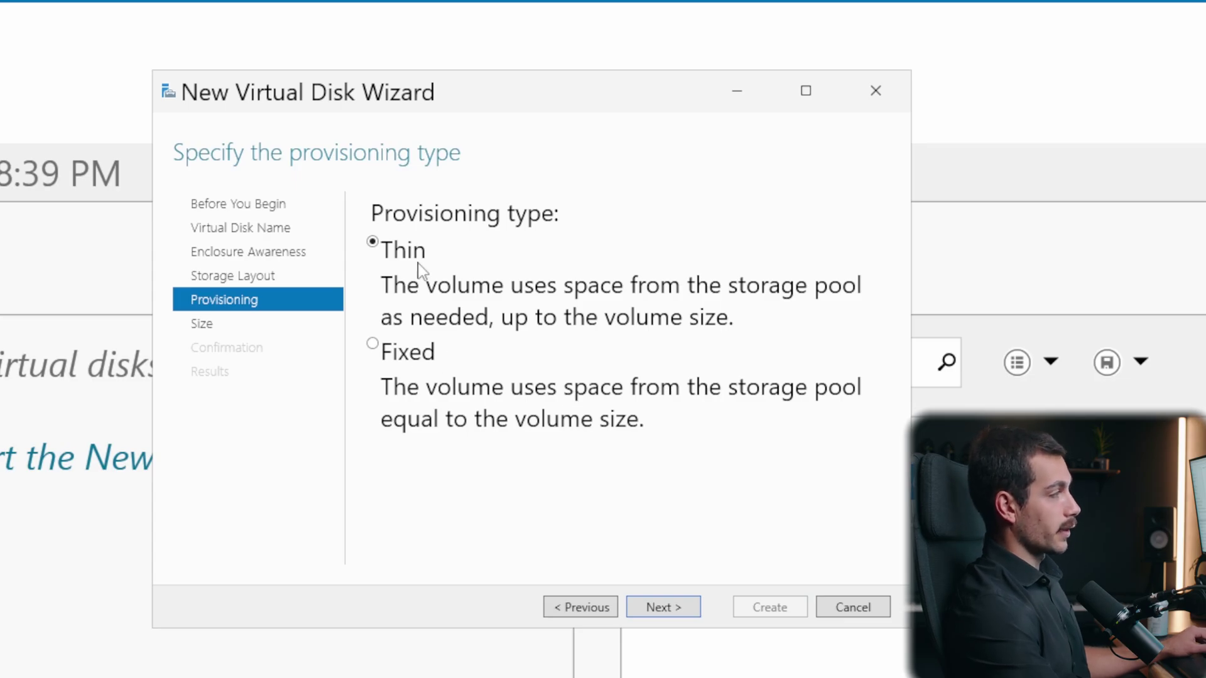
click(666, 612)
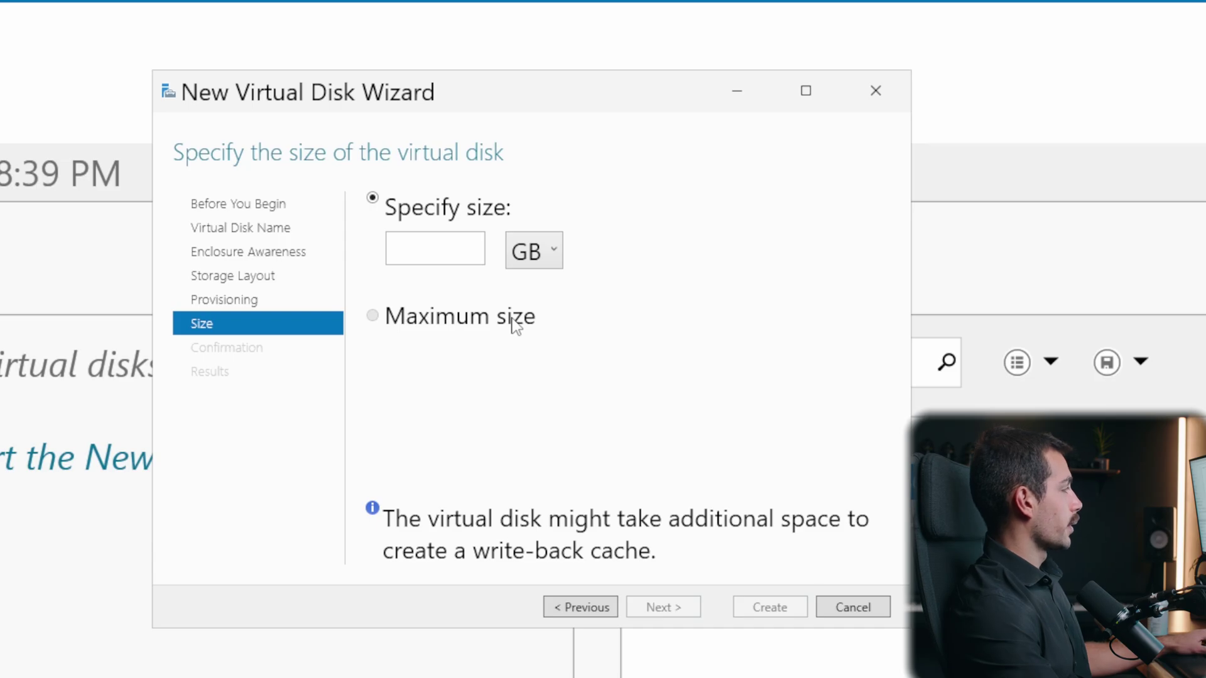
- Set the virtual disk size to 15 GB and create it
click(434, 249)
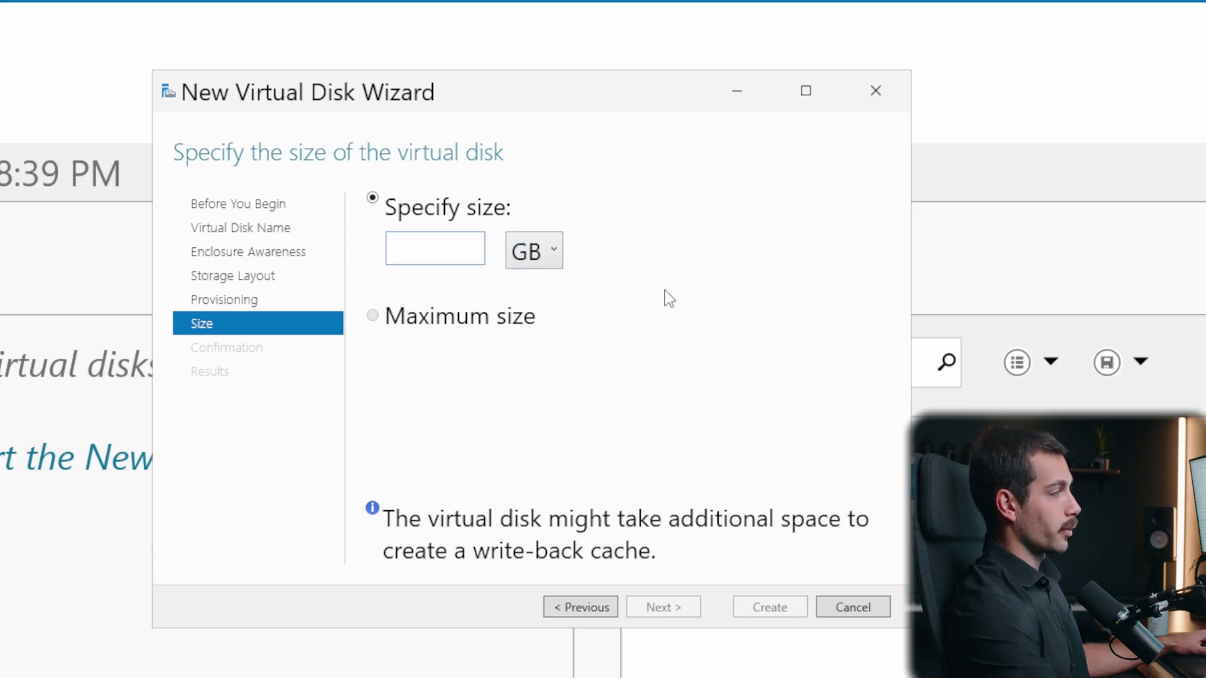
text(15)
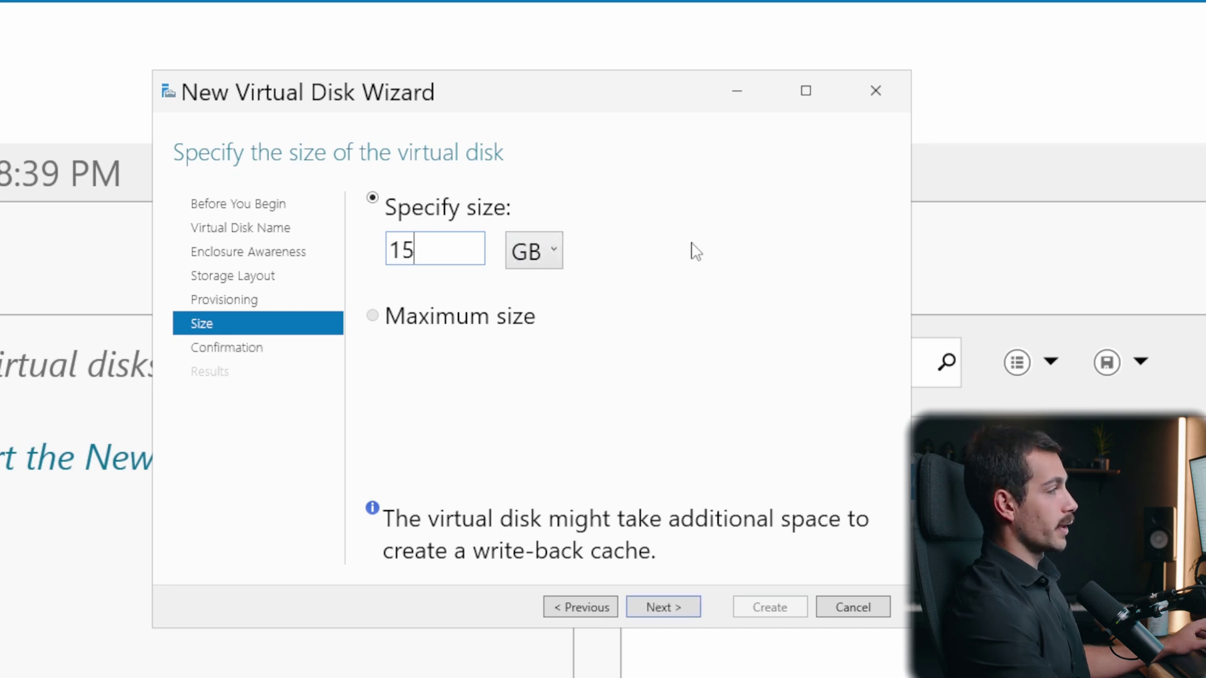
click(685, 607)
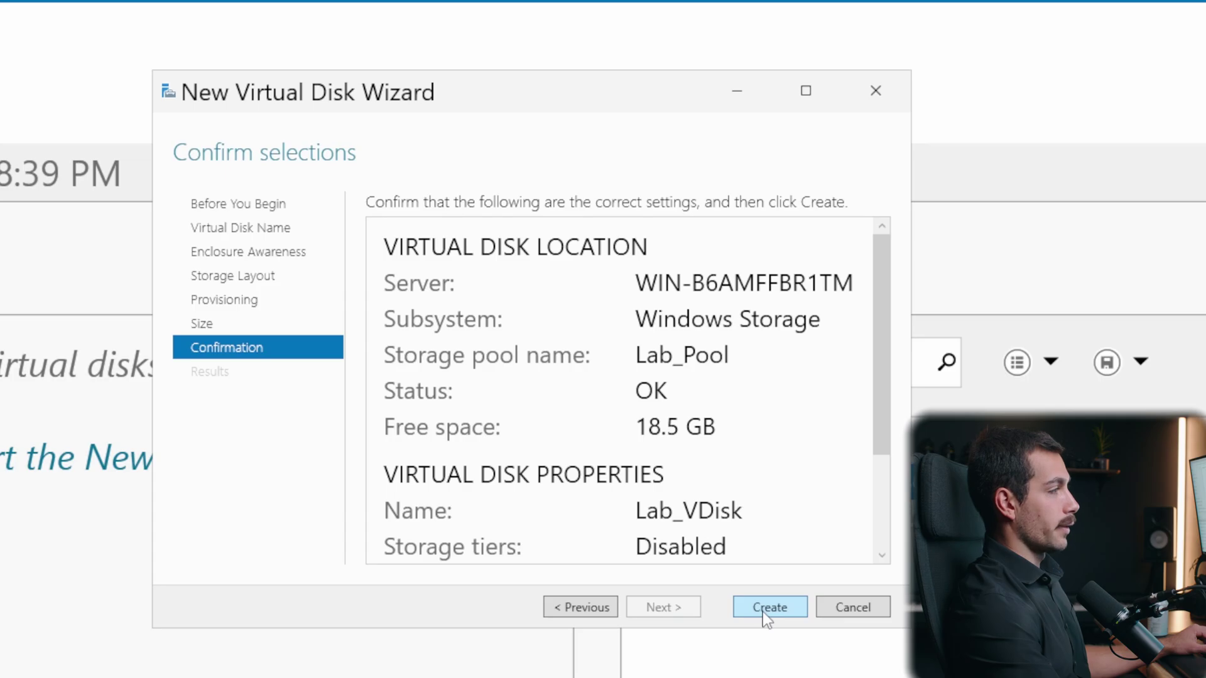
click(762, 612)
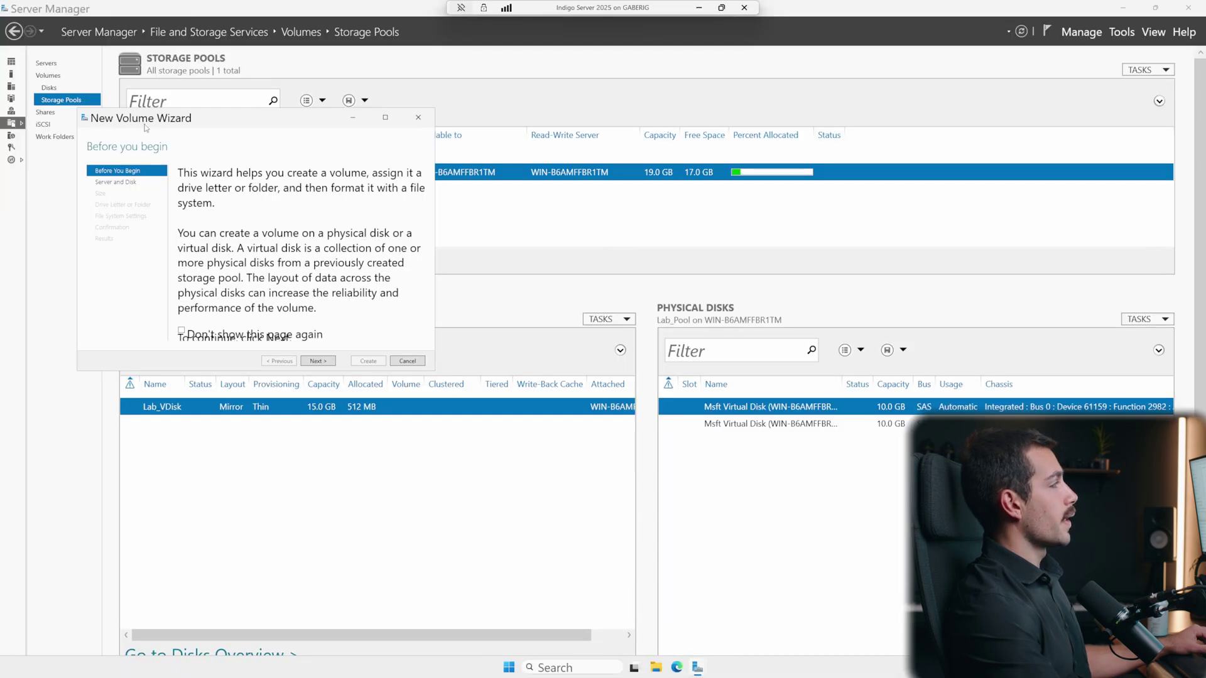
drag(146, 129, 498, 261)
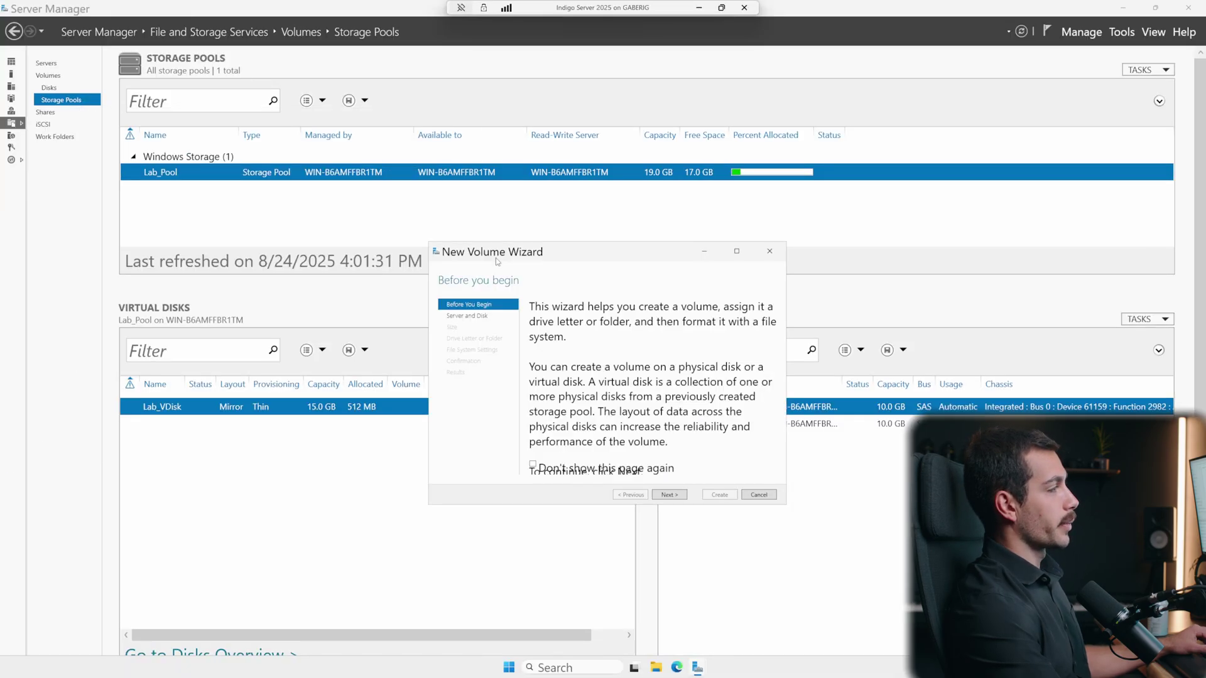
- Put the new volume on Lab_VDisk using its full available size
drag(785, 504, 868, 585)
drag(660, 252, 639, 193)
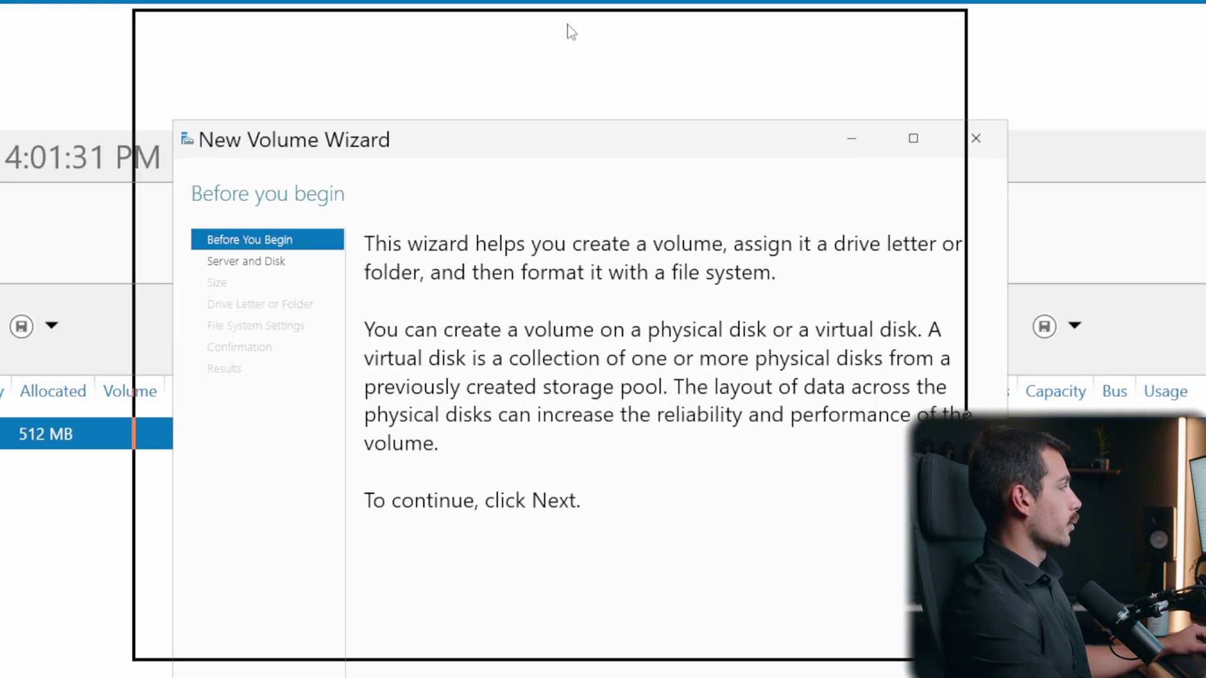
drag(570, 31, 568, 30)
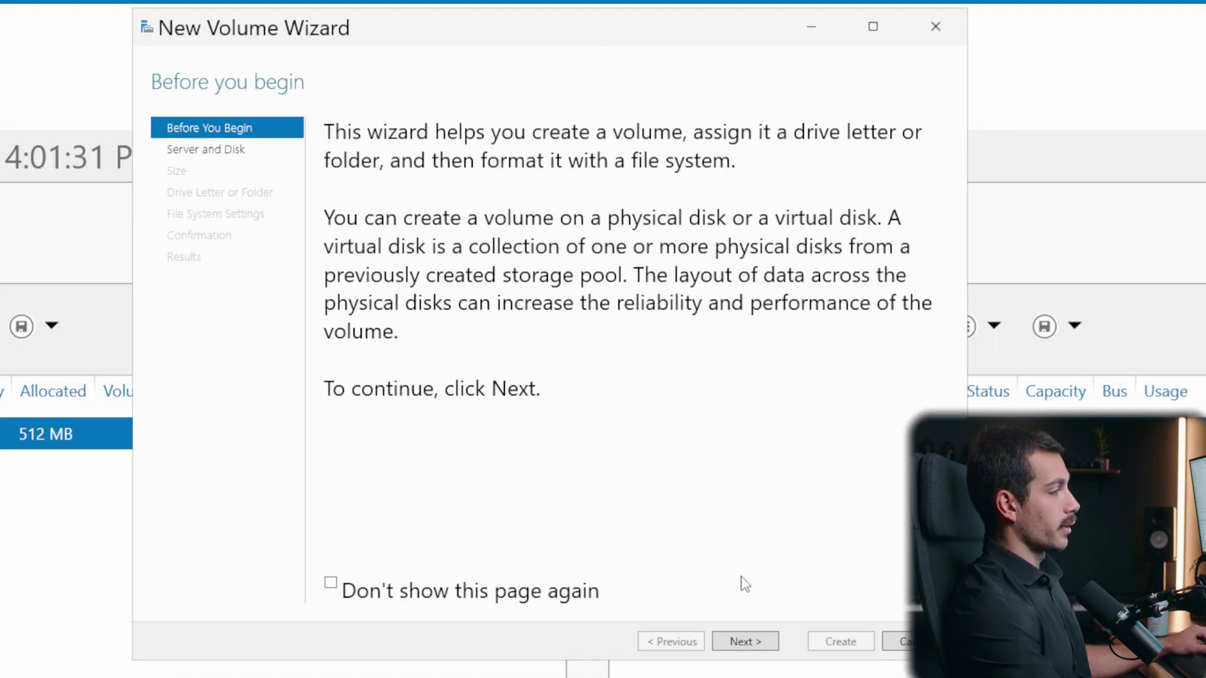
click(757, 639)
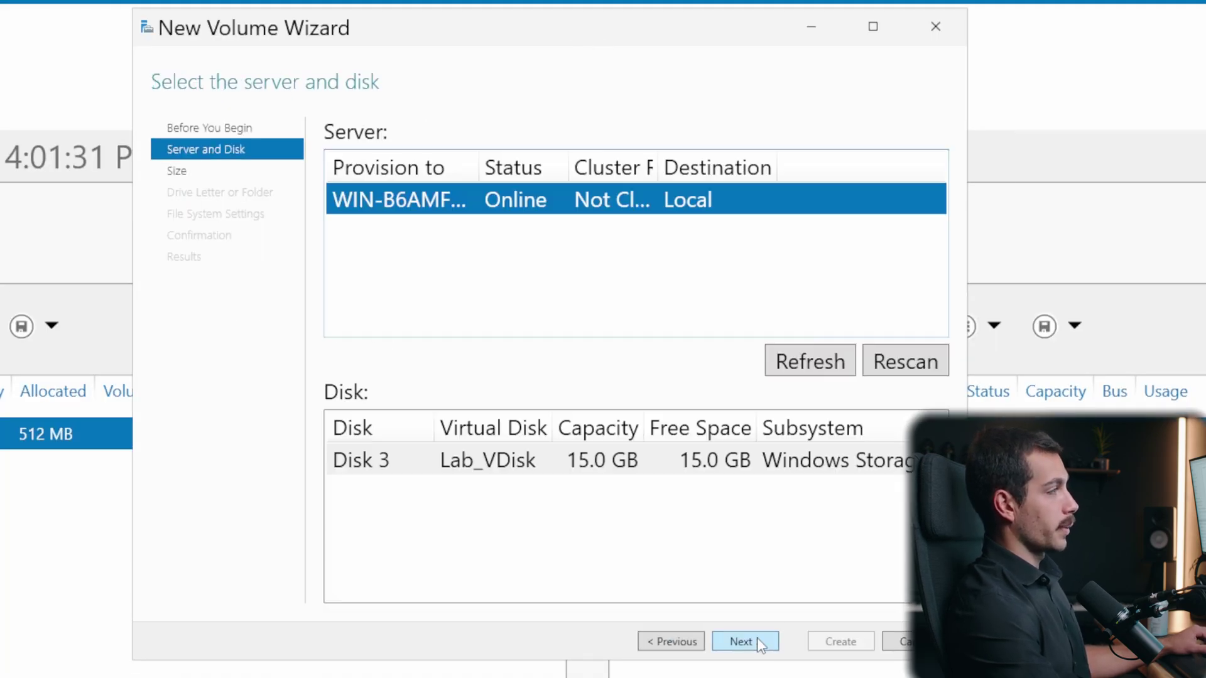
click(526, 469)
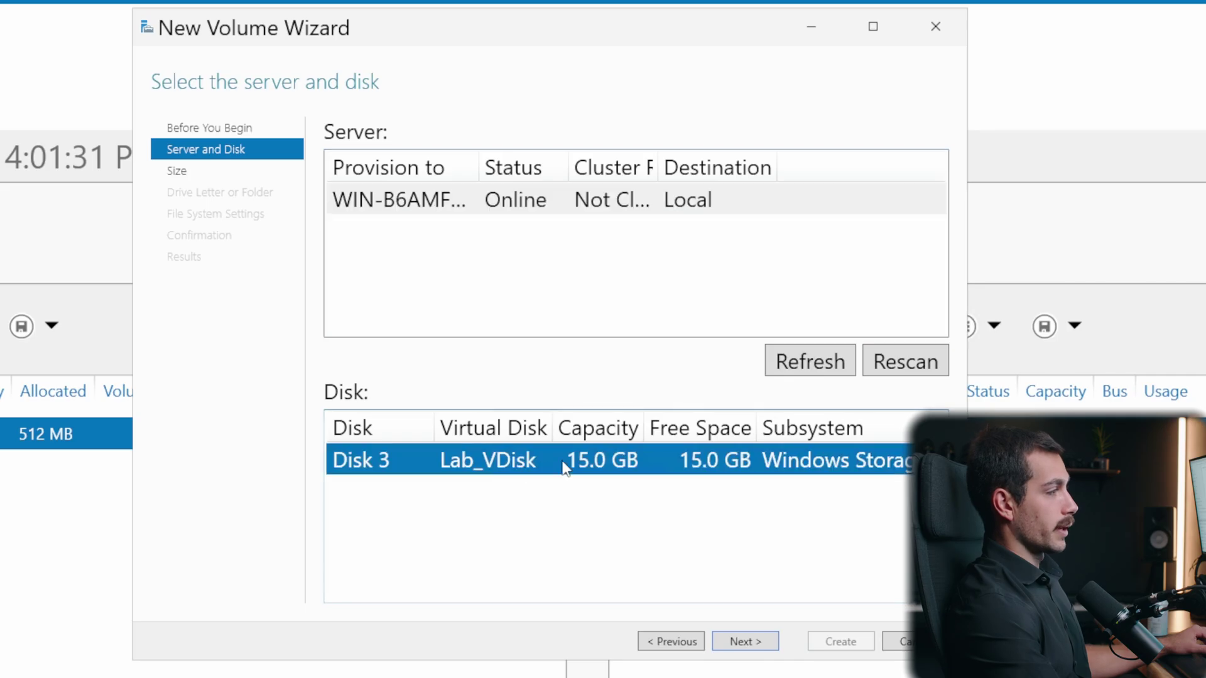
click(749, 647)
key(Return)
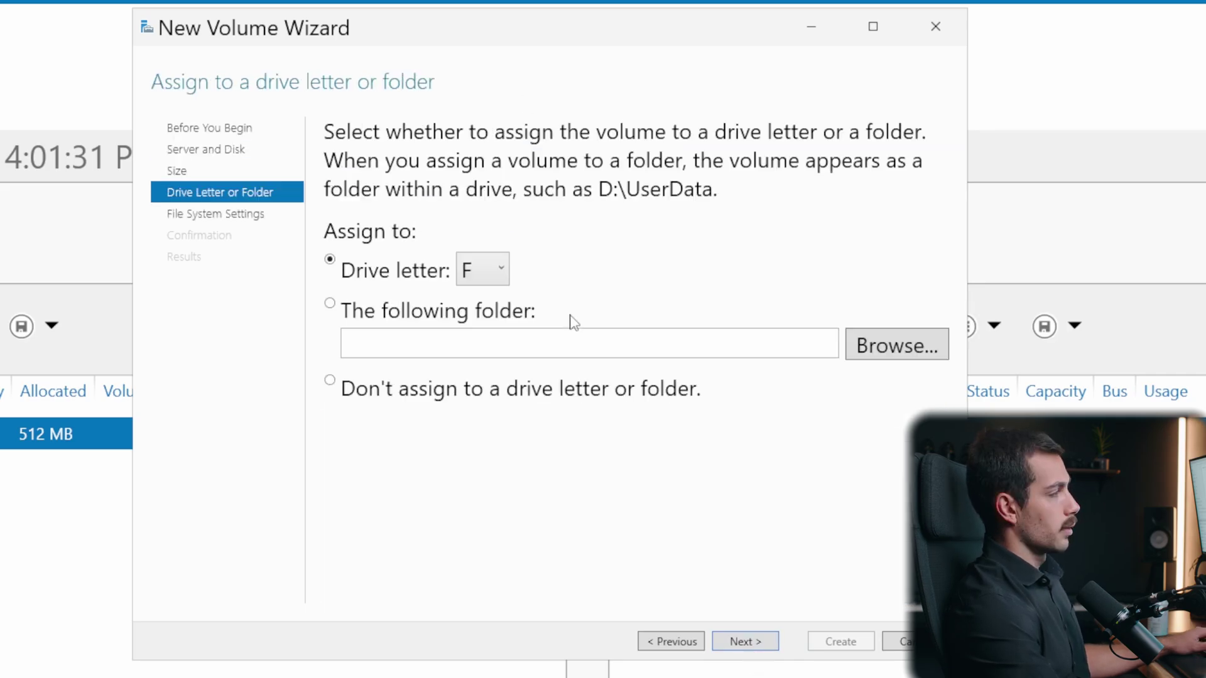
- Assign drive letter G to the volume
click(484, 272)
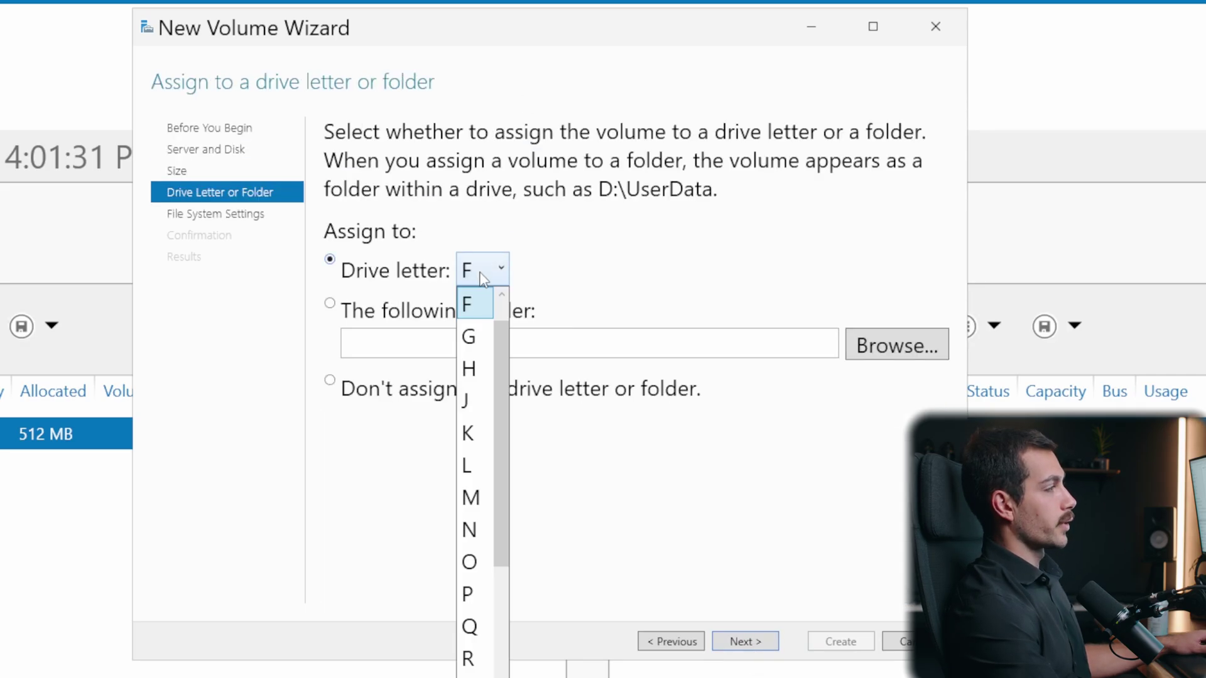
click(468, 337)
click(354, 311)
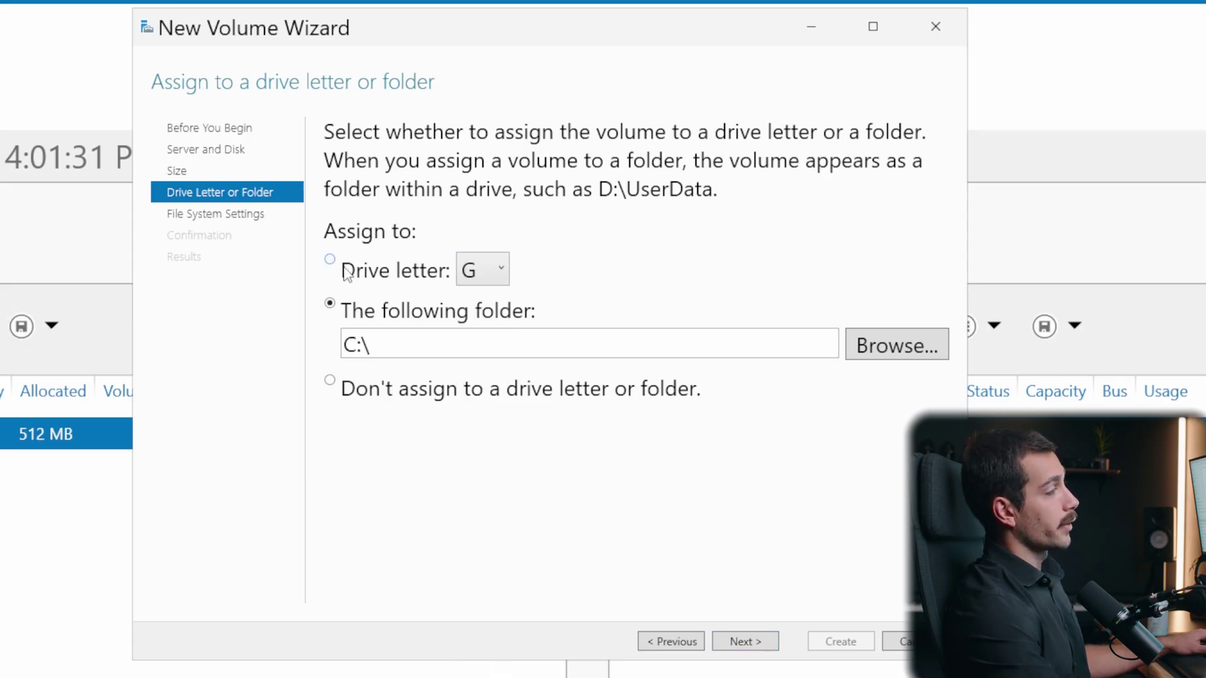
click(346, 272)
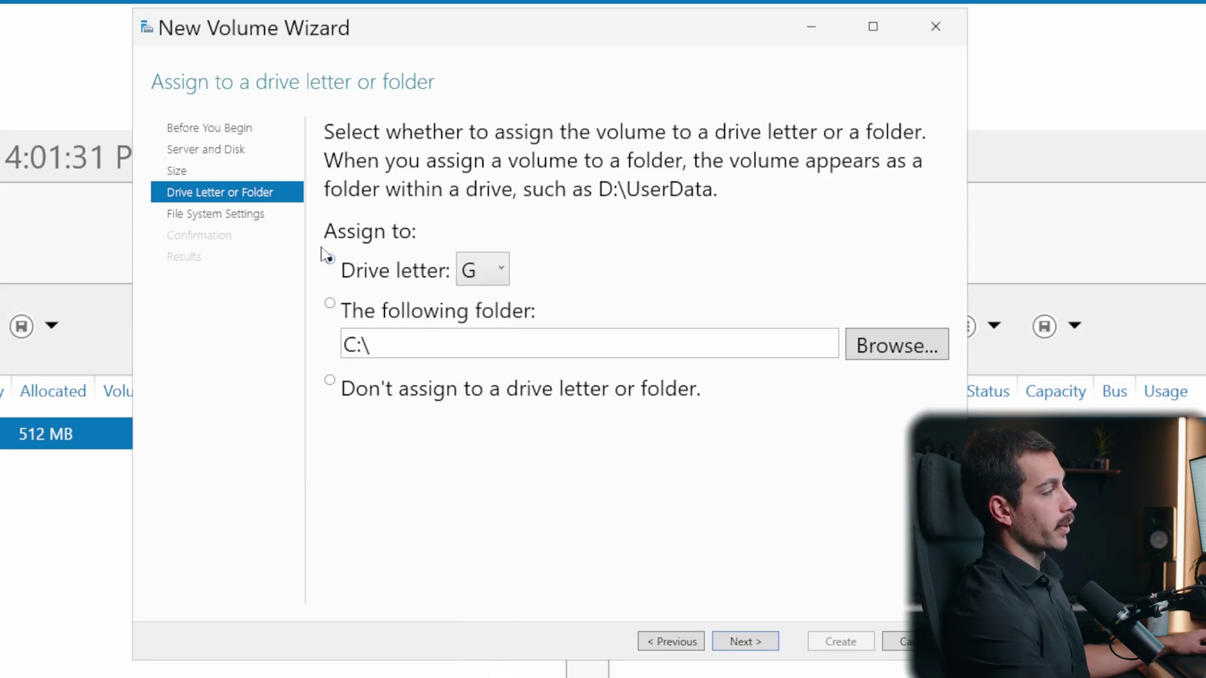
click(745, 642)
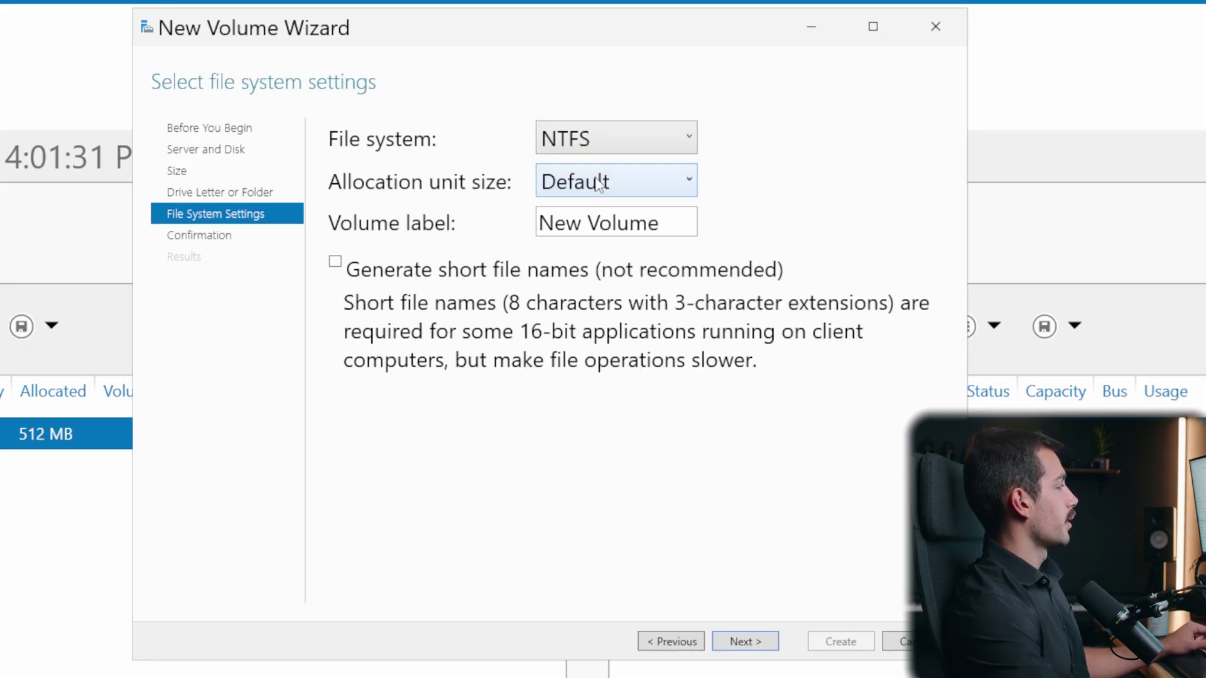
- Label the NTFS volume LabVolume with default allocation size, create it, and close the wizard
key(Tab)
text(La)
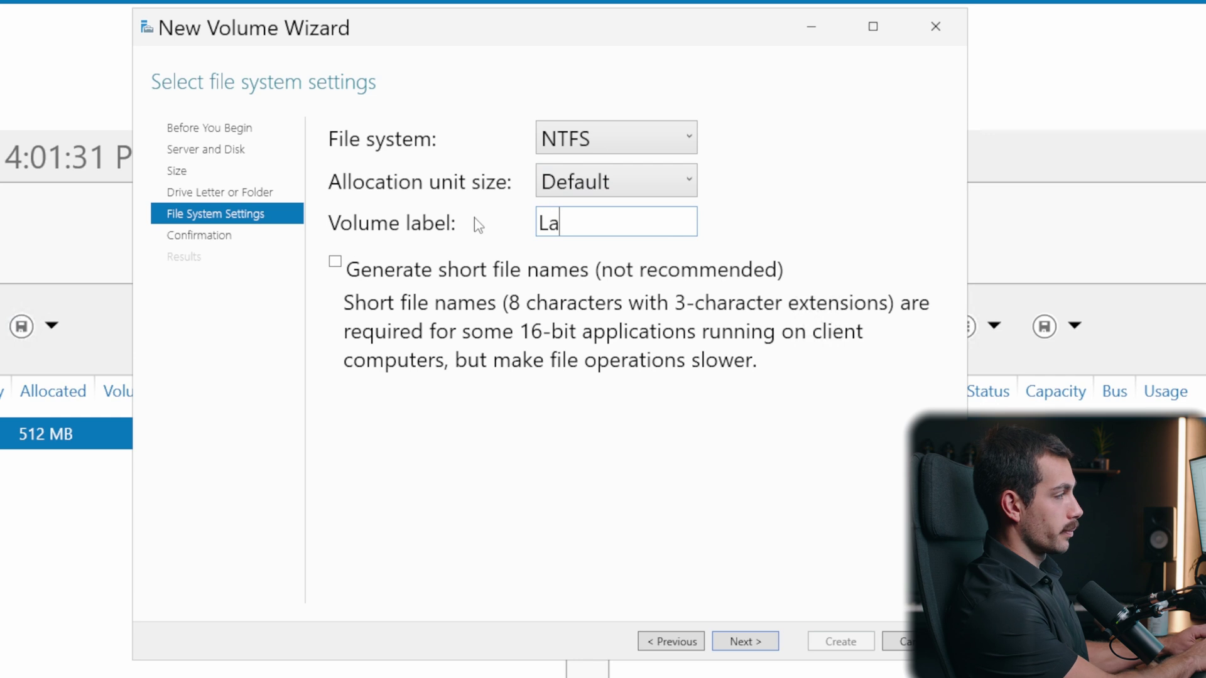
text(bVolume)
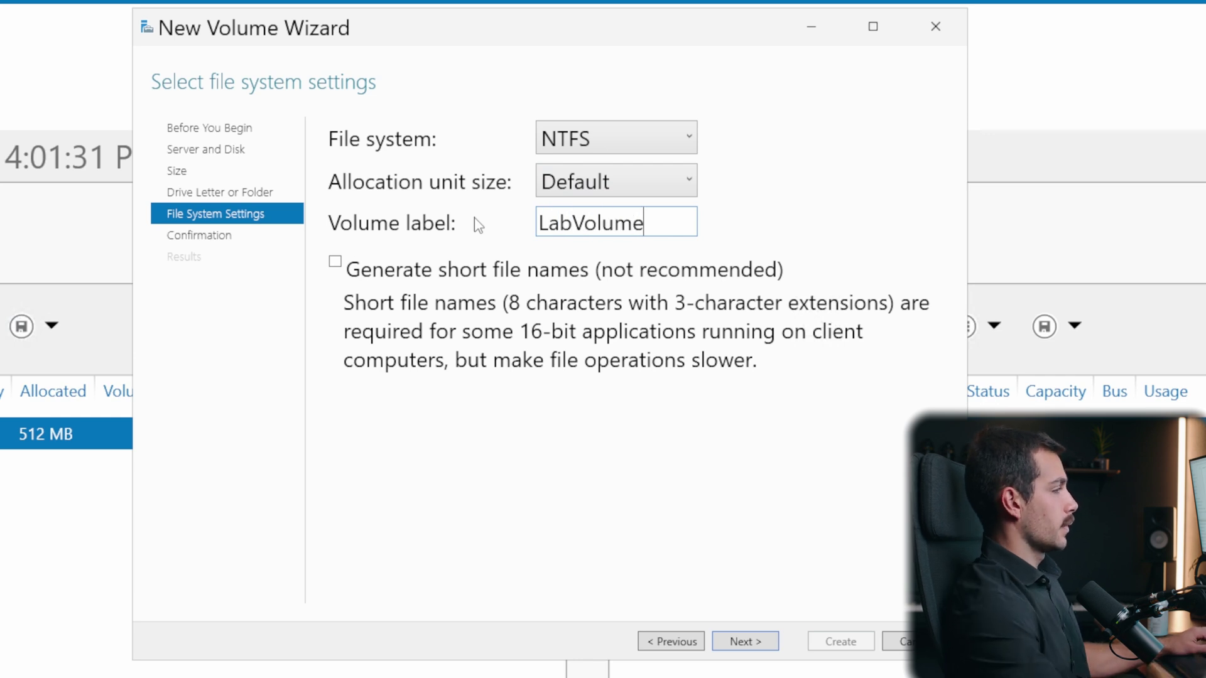
click(564, 183)
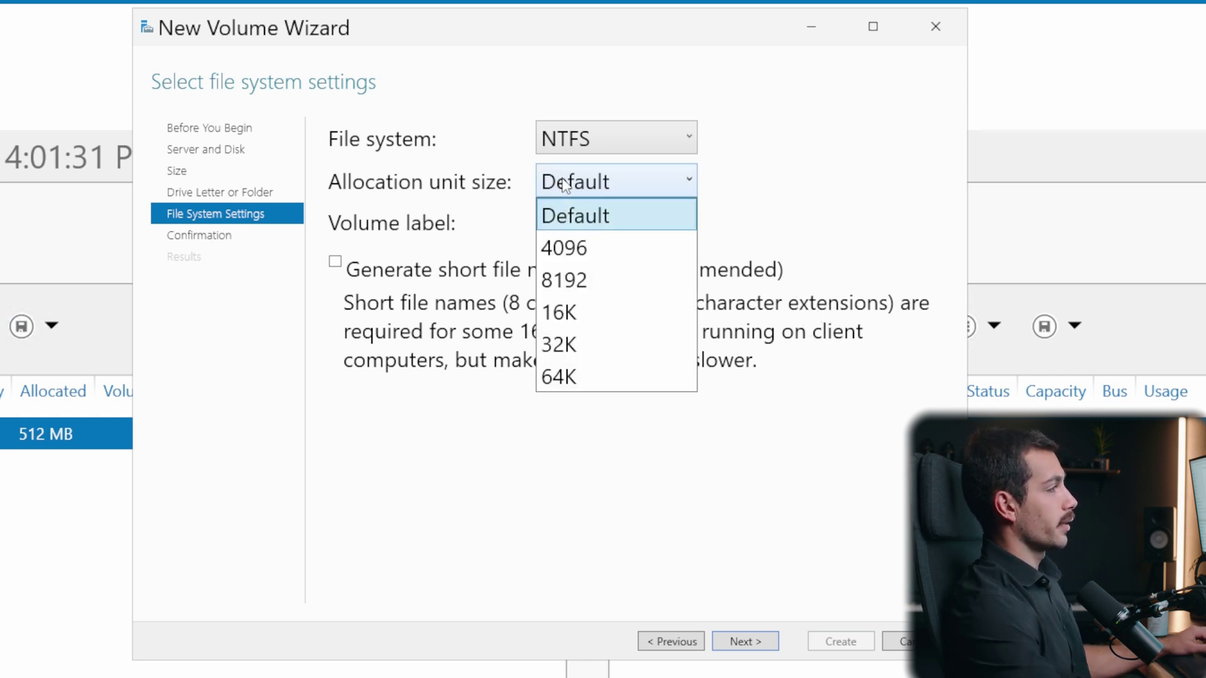
click(564, 182)
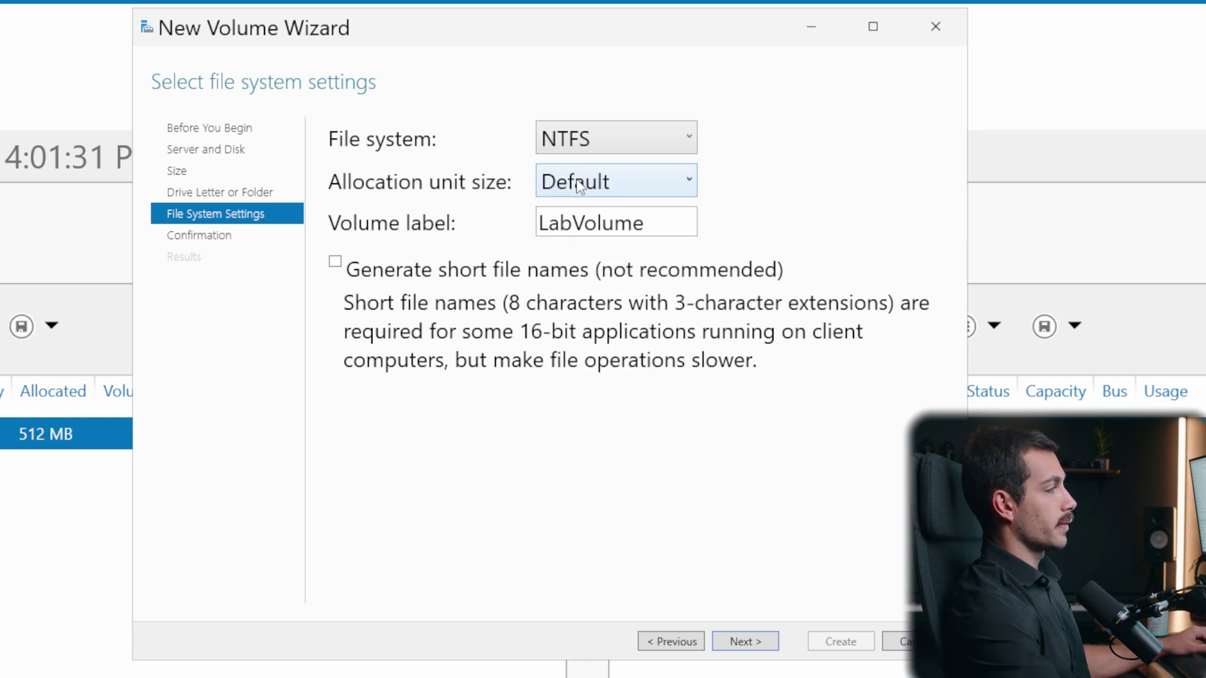
click(757, 647)
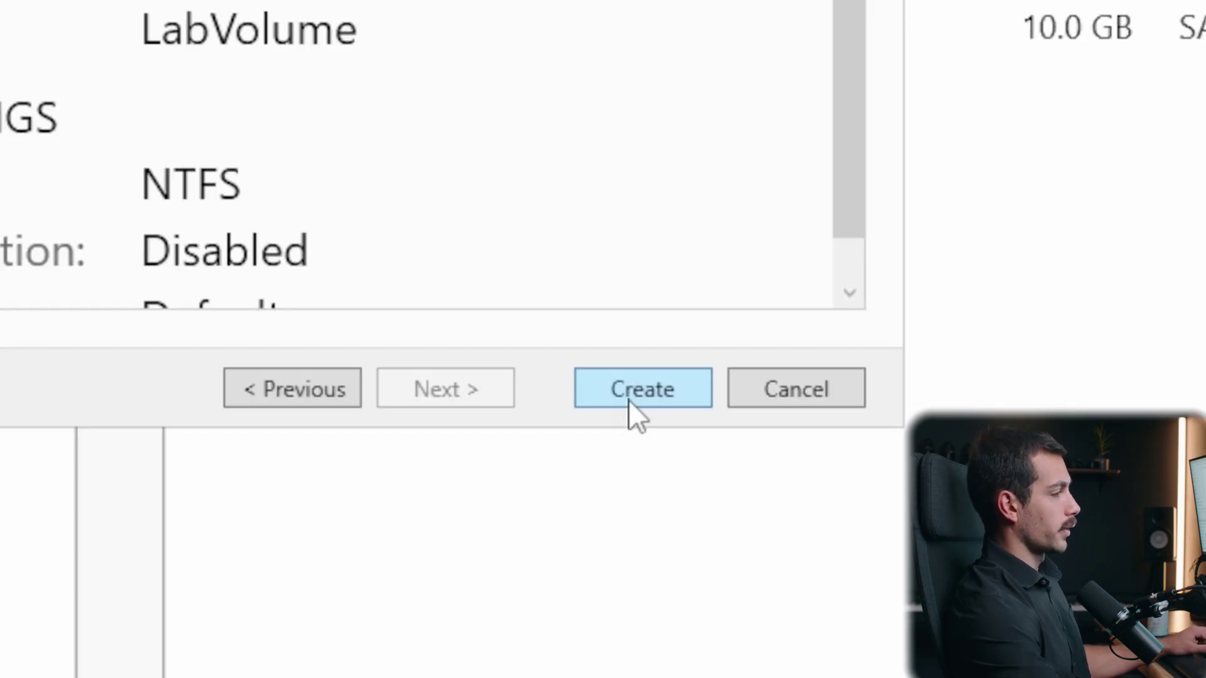
click(833, 645)
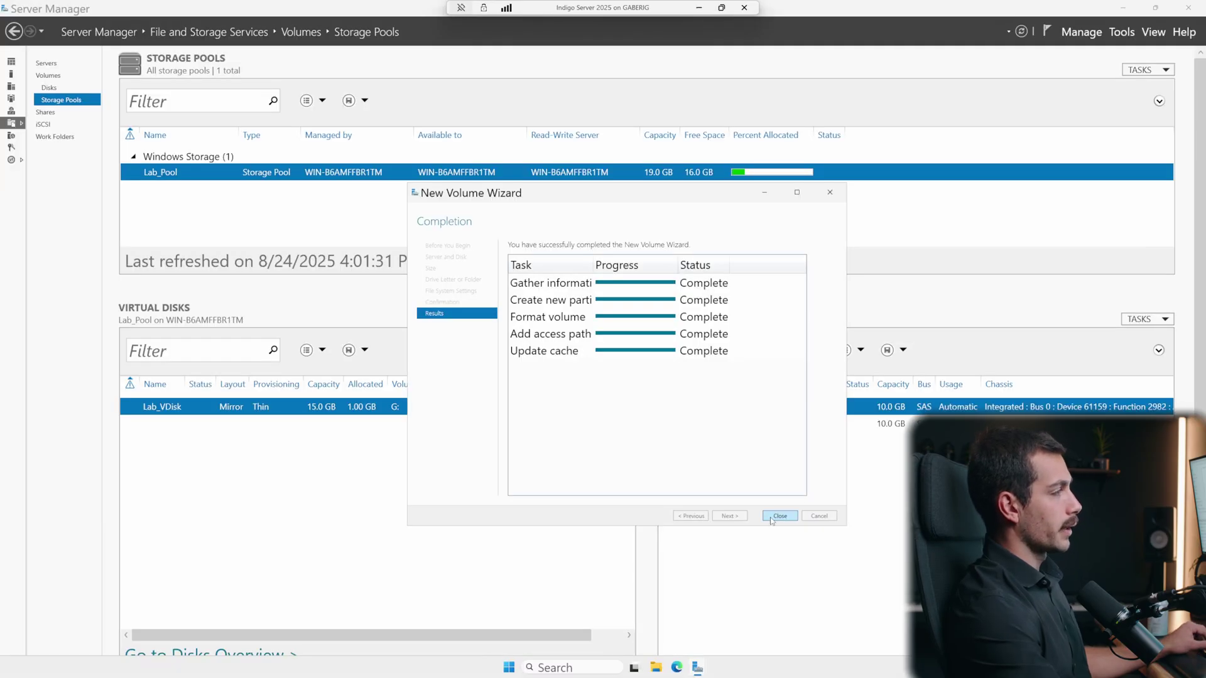
click(779, 516)
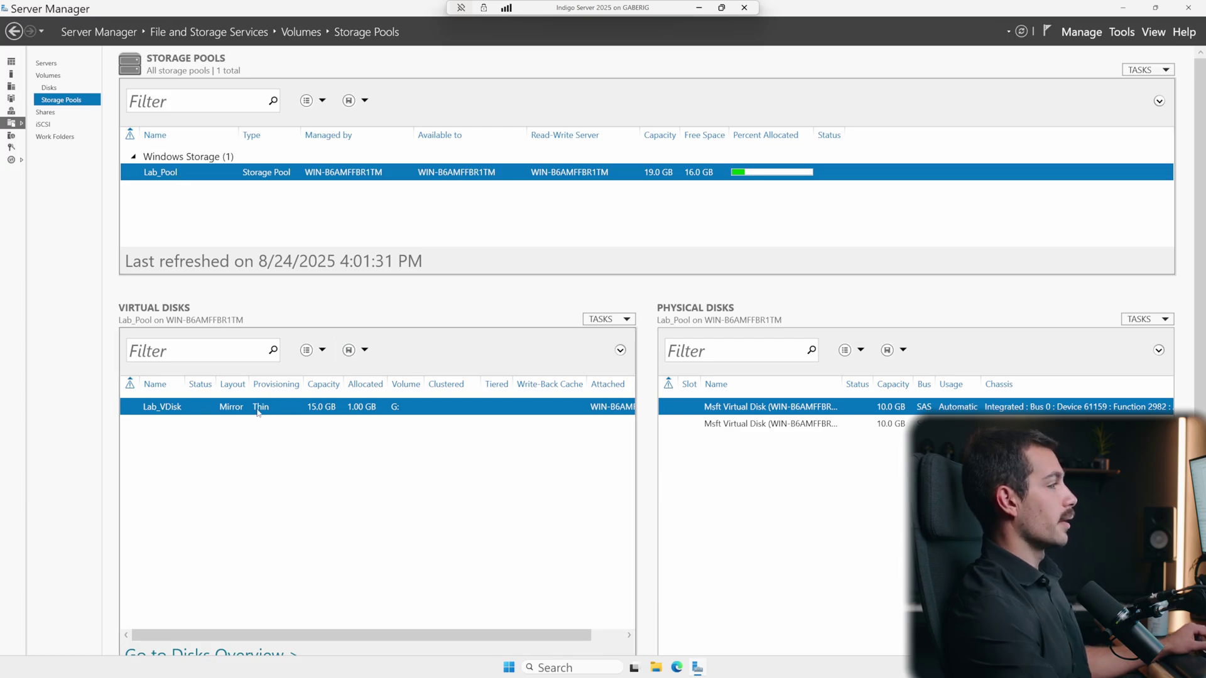
- Launch File Explorer from the taskbar
click(663, 663)
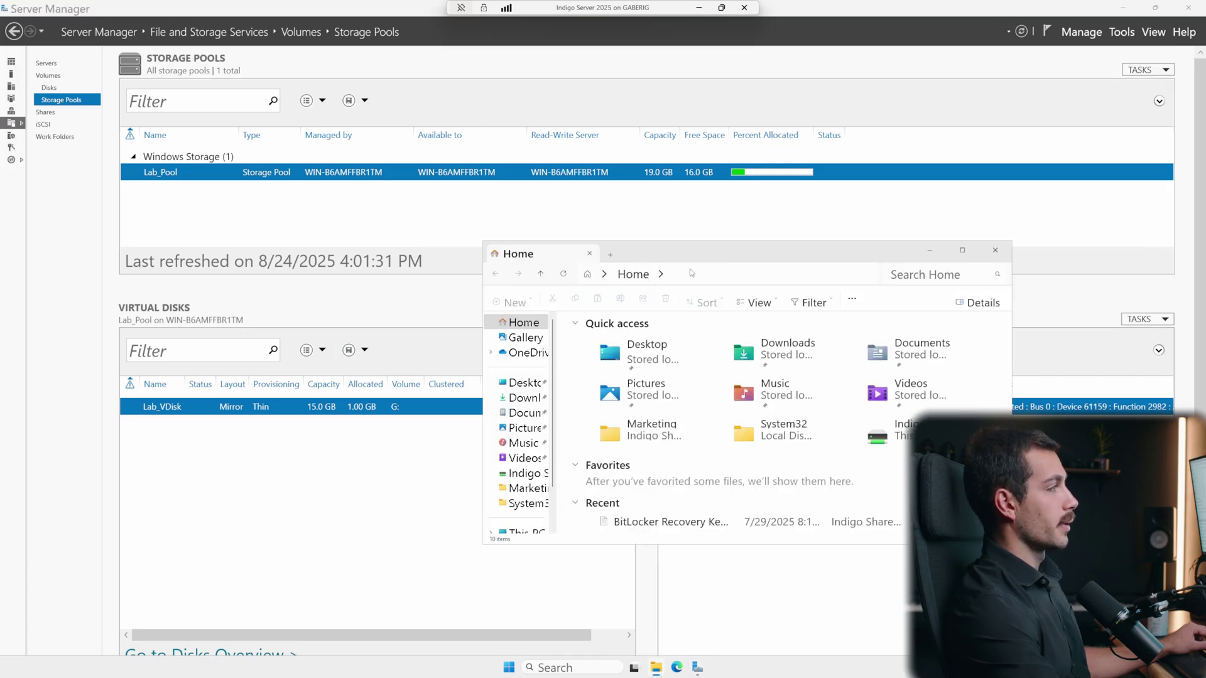
- Bring File Explorer forward and show This PC's drives
click(662, 671)
click(656, 667)
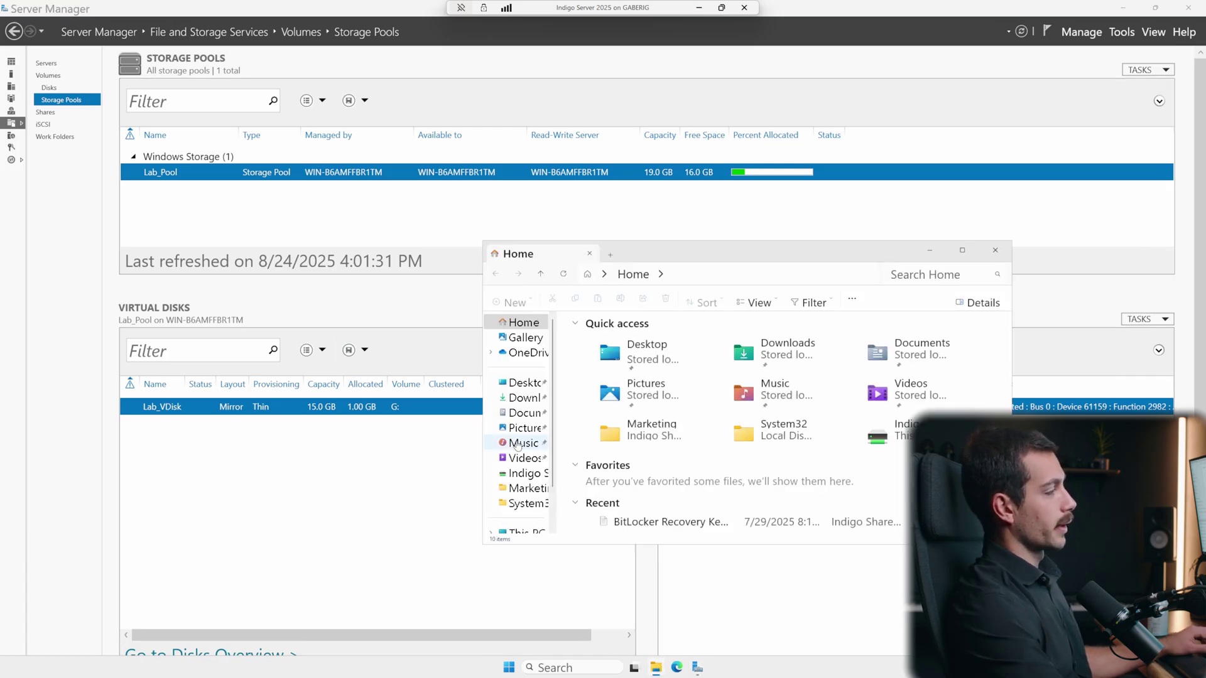
scroll(521, 408, down, 3)
click(527, 484)
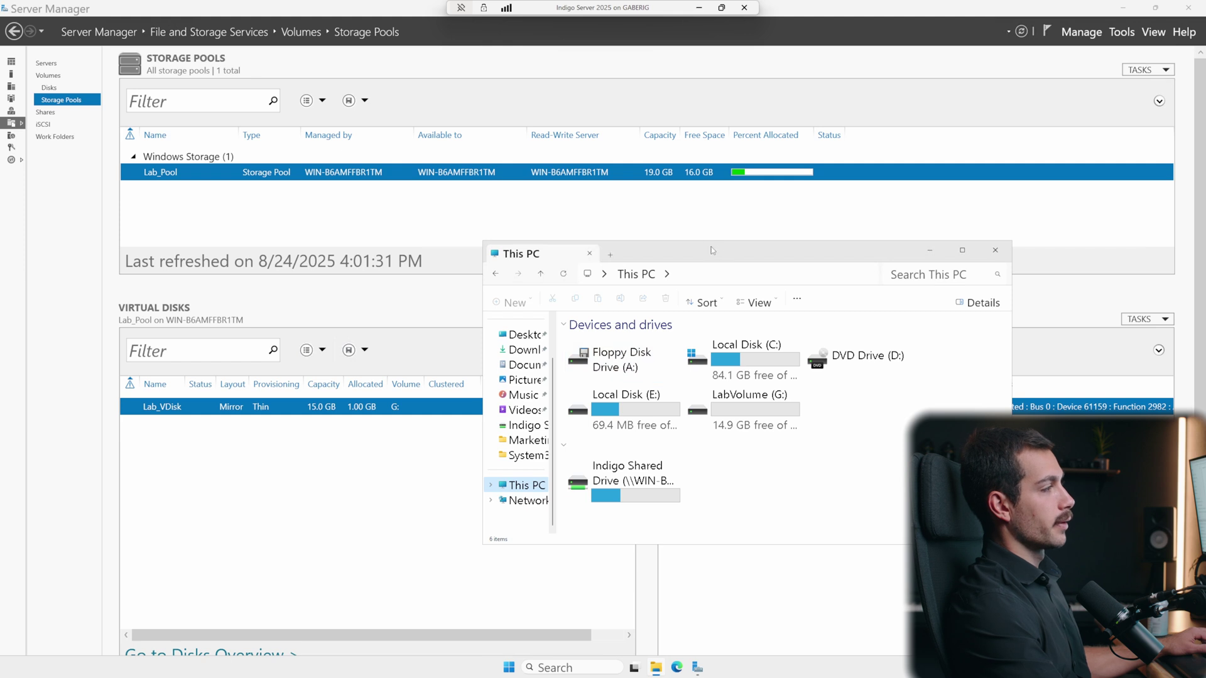
drag(713, 250, 669, 222)
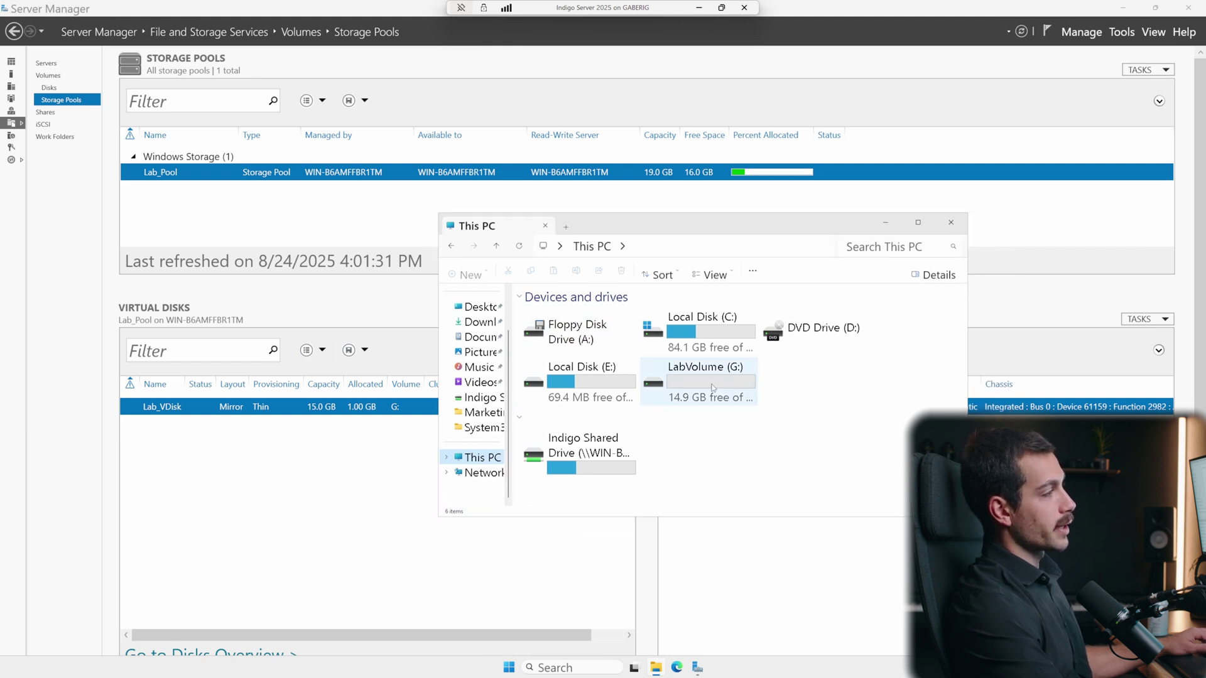
- Select the LabVolume (G:) drive and bring up its context menu
mouse_move(697, 388)
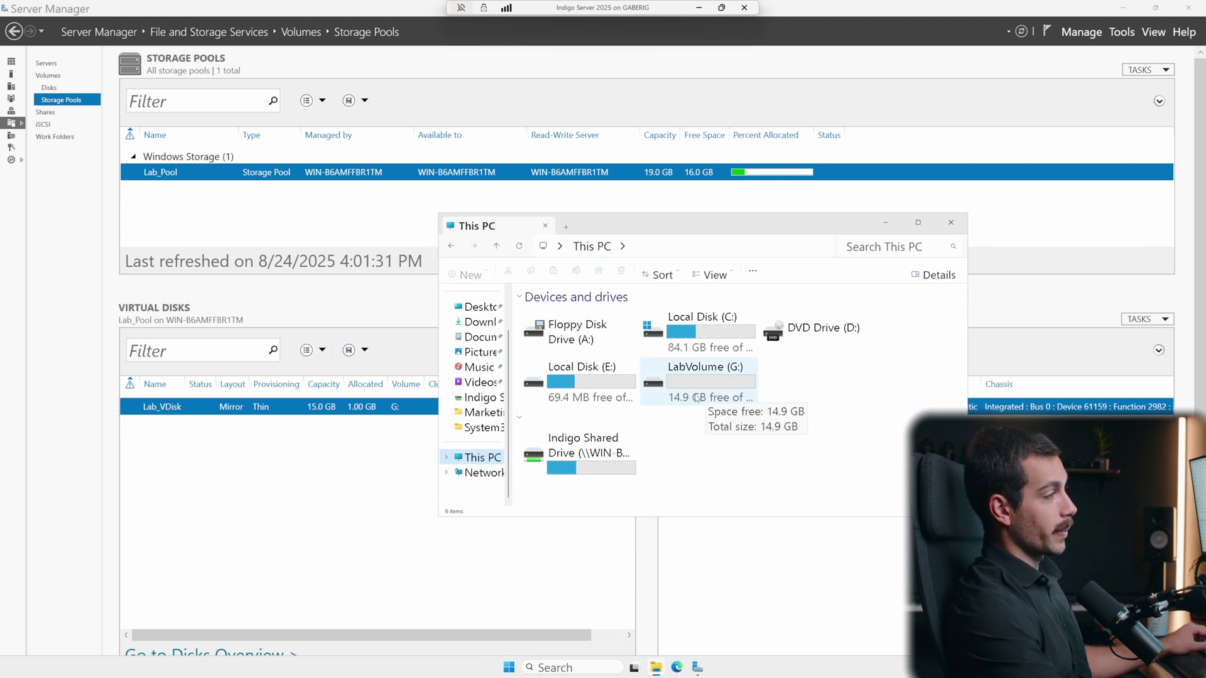
click(730, 373)
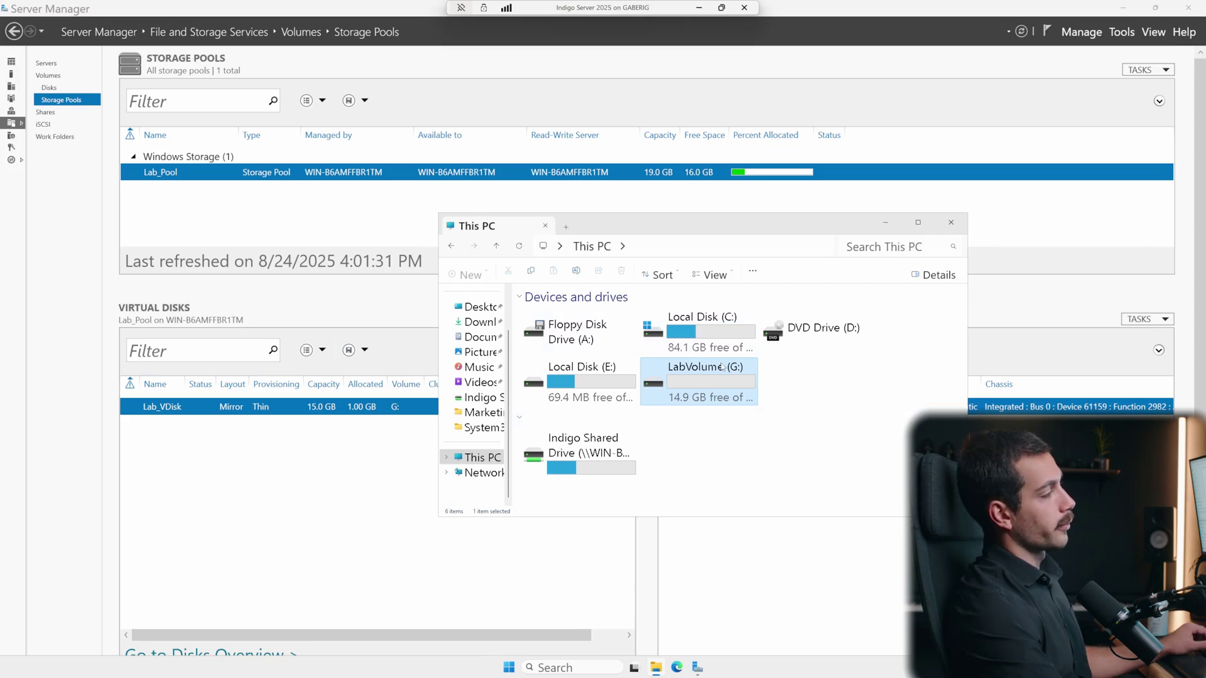
mouse_move(732, 382)
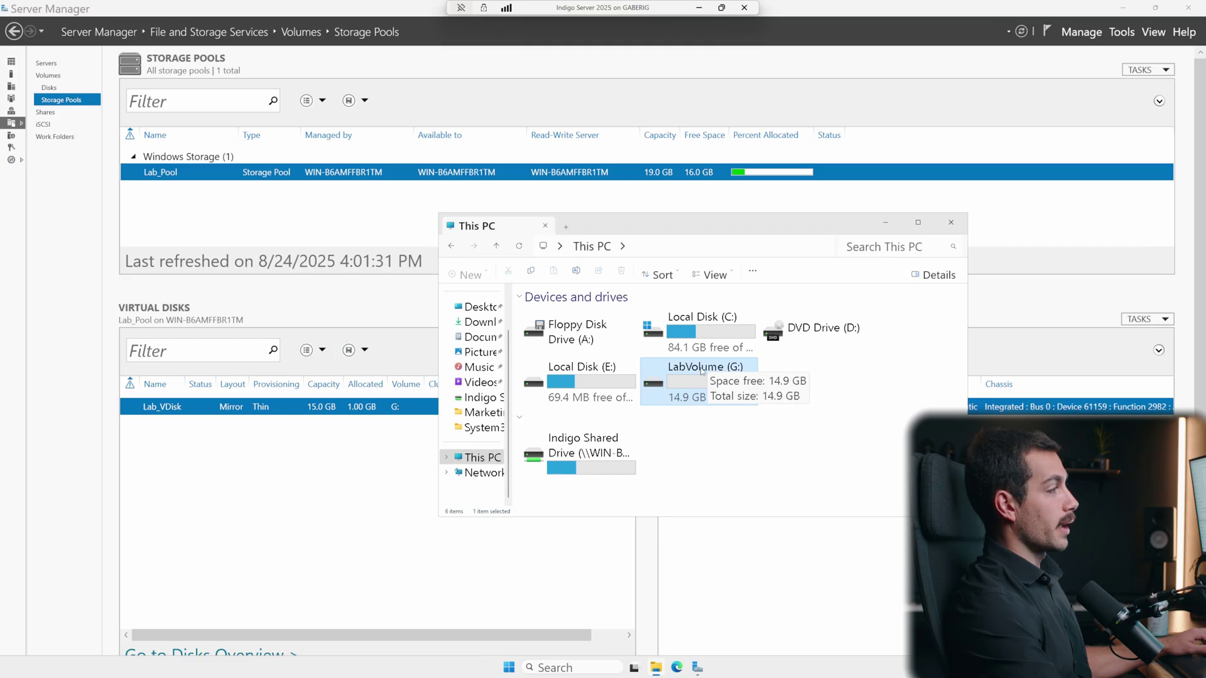
right_click(686, 381)
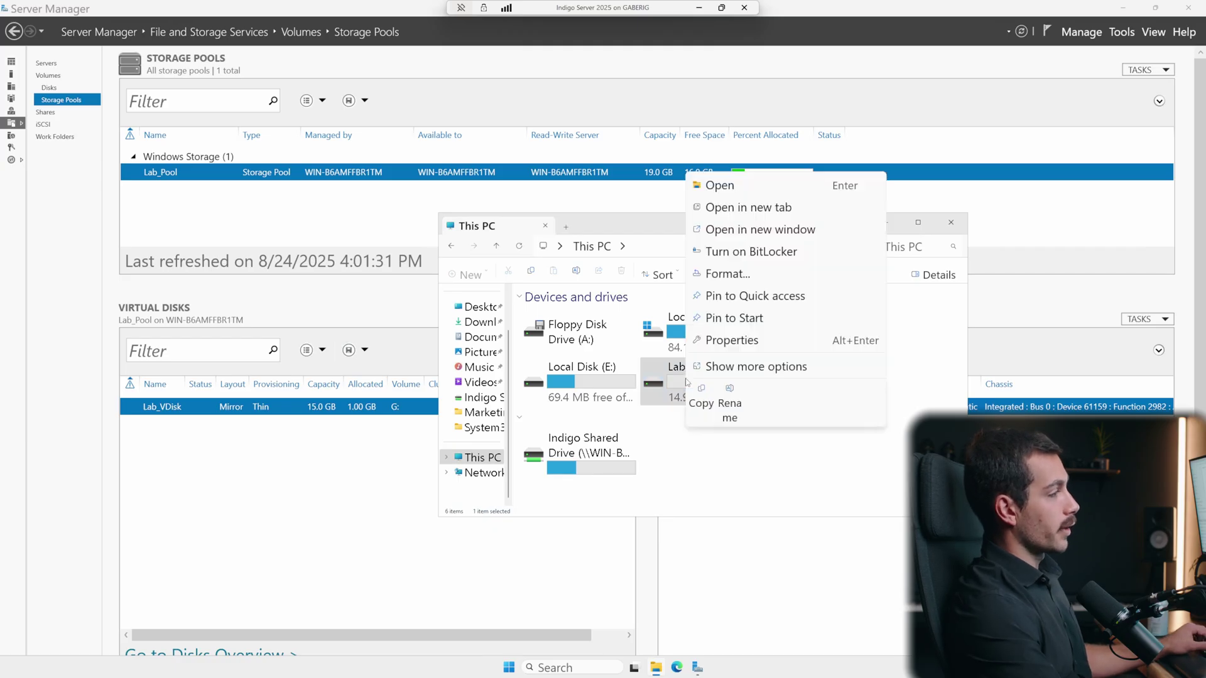
- Review the LabVolume (G:) properties and cancel without changes
click(699, 339)
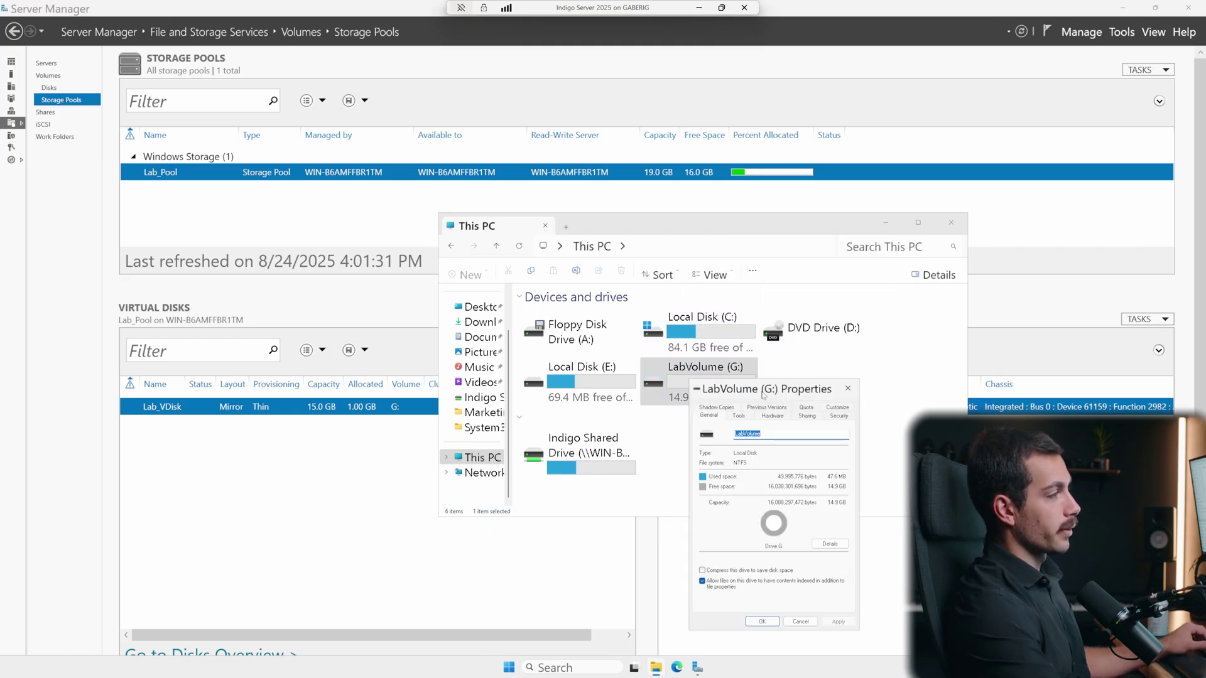
drag(764, 395, 325, 268)
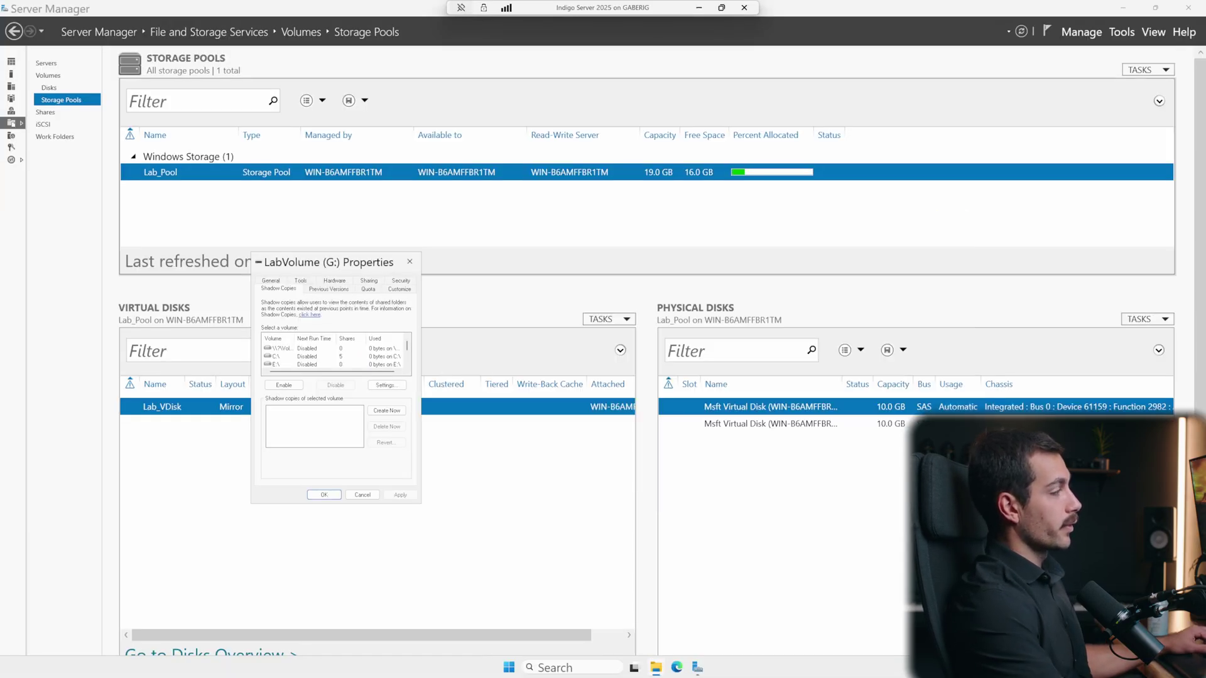
click(363, 495)
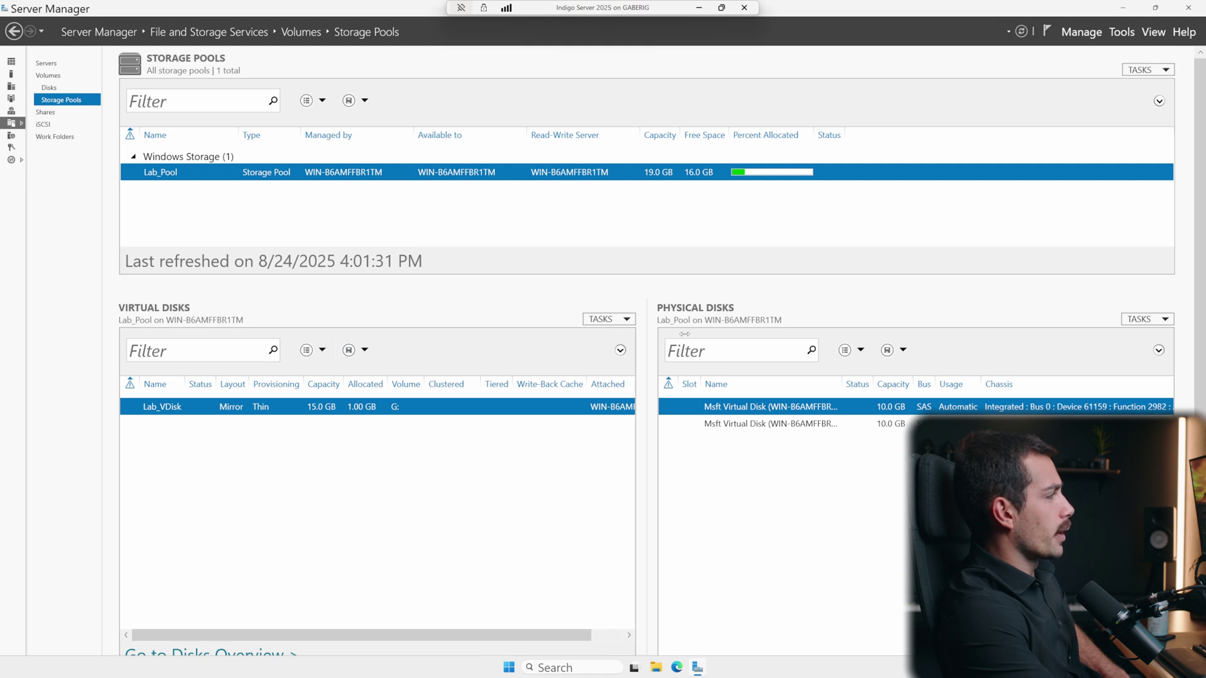
- Widen the Virtual Disks panel and sort by Layout to show Lab_VDisk's Mirror, Thin provisioning and server
drag(685, 334, 820, 334)
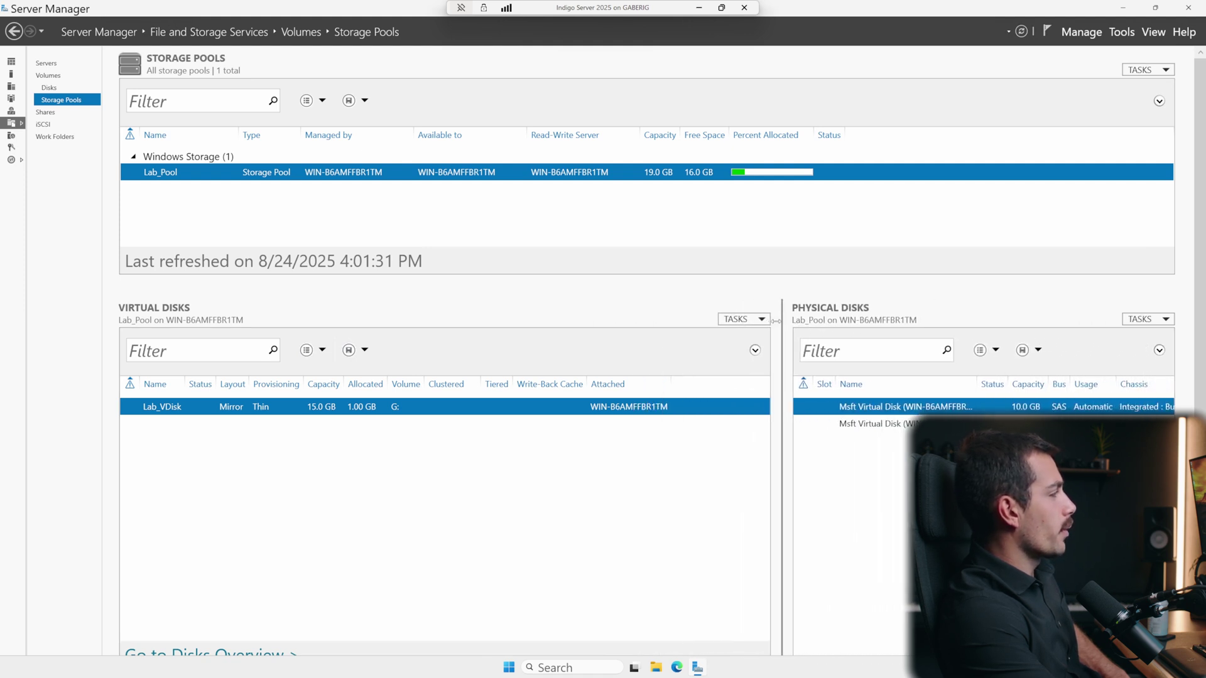
click(234, 391)
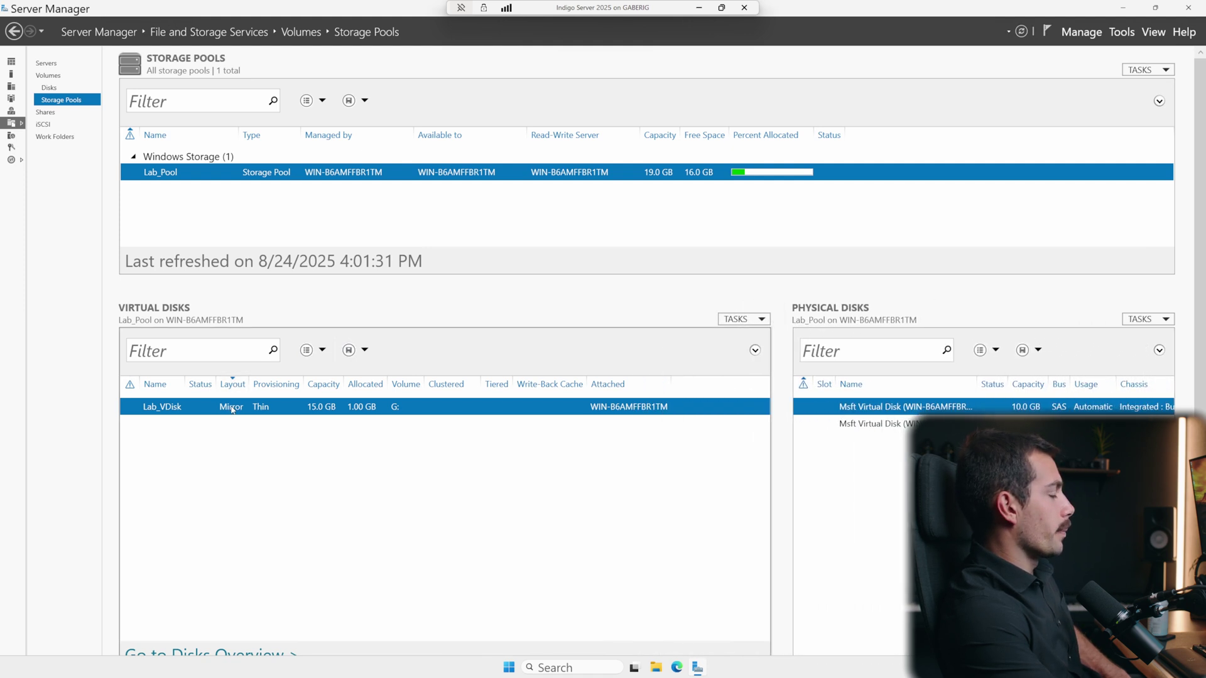